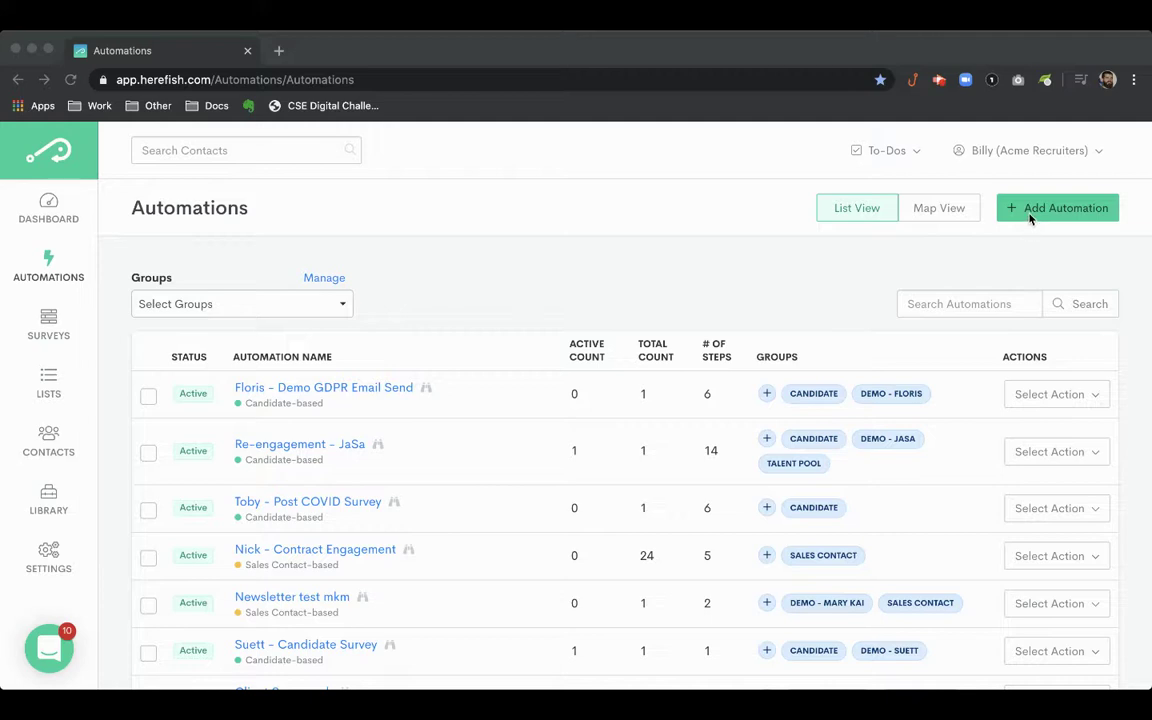
# Step: Create a standard candidate-based automation named BWB - Inactive "Active" Candidates
pyautogui.click(1030, 218)
pyautogui.click(1030, 216)
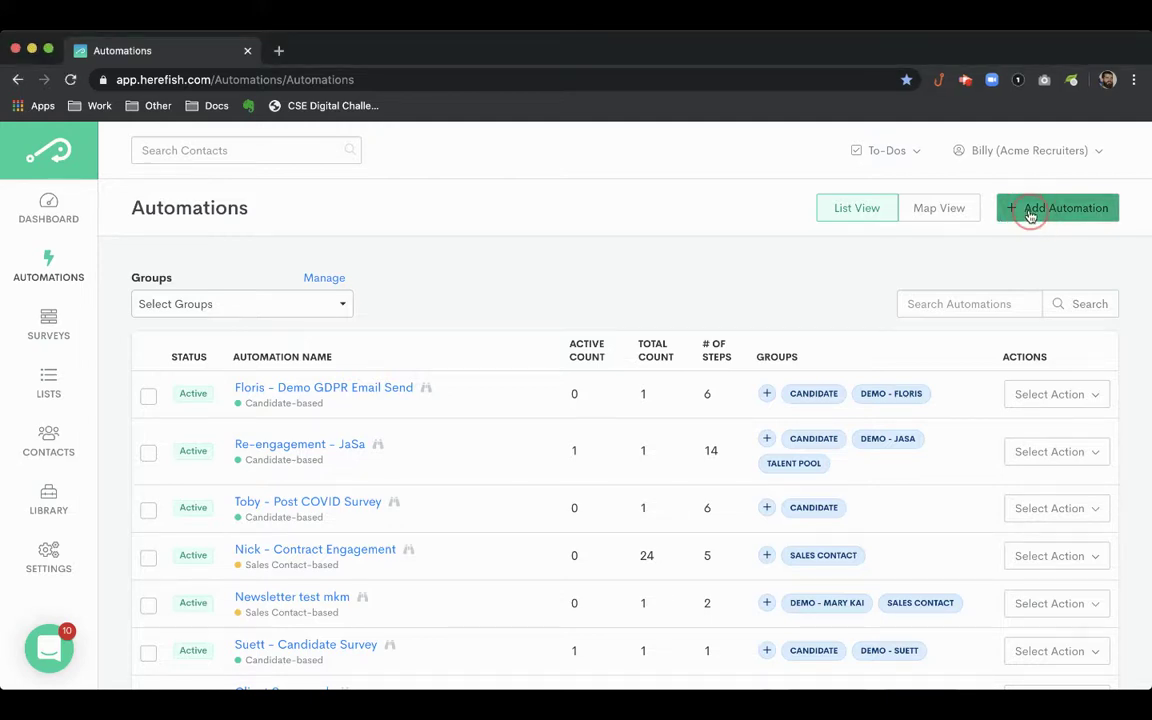
pyautogui.click(661, 327)
pyautogui.click(764, 315)
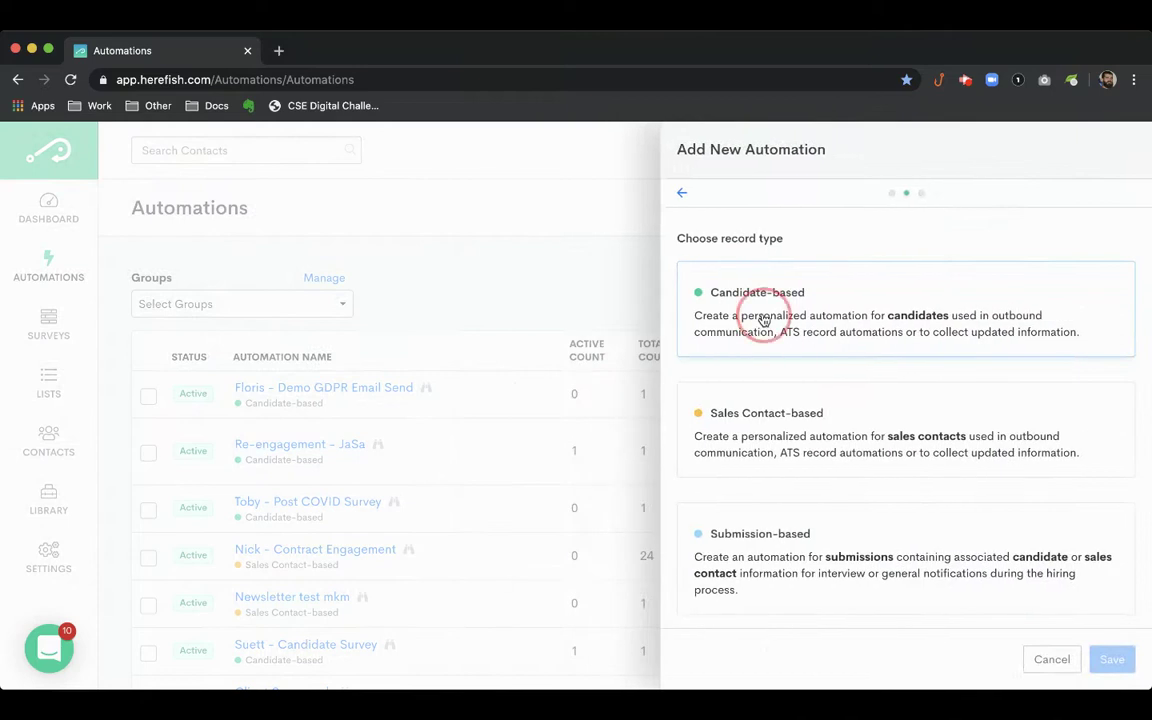
pyautogui.click(747, 305)
pyautogui.write('B')
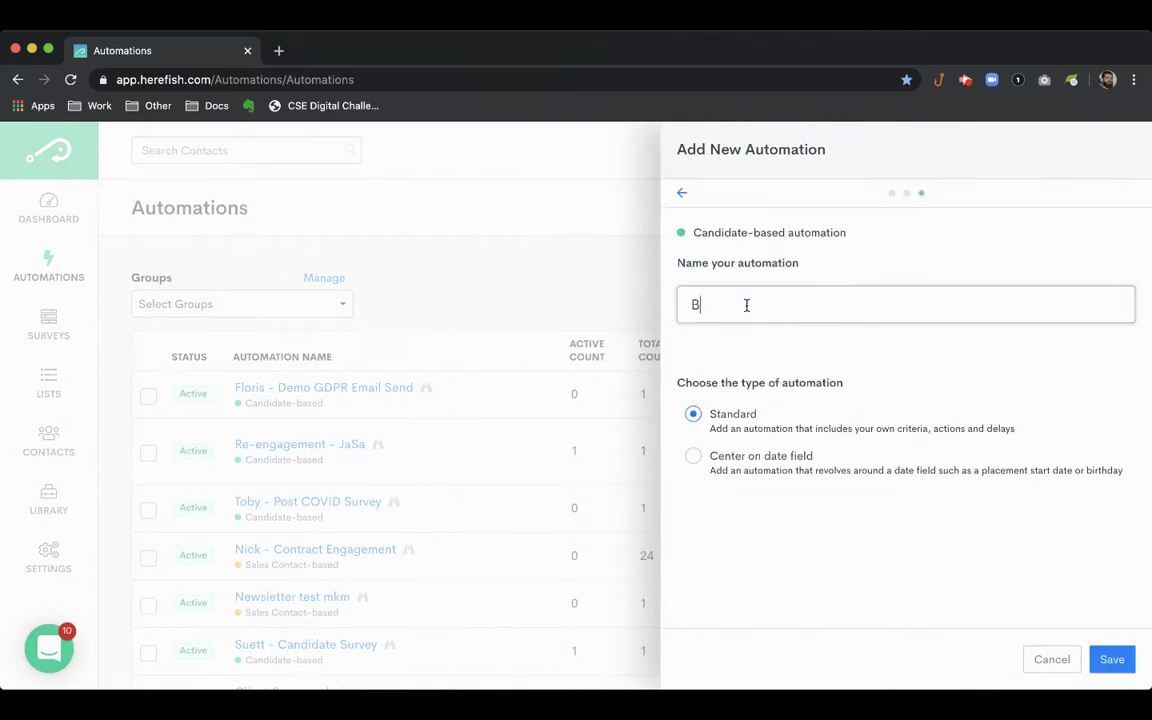
pyautogui.write('WB - Inactive "Active" Candidates')
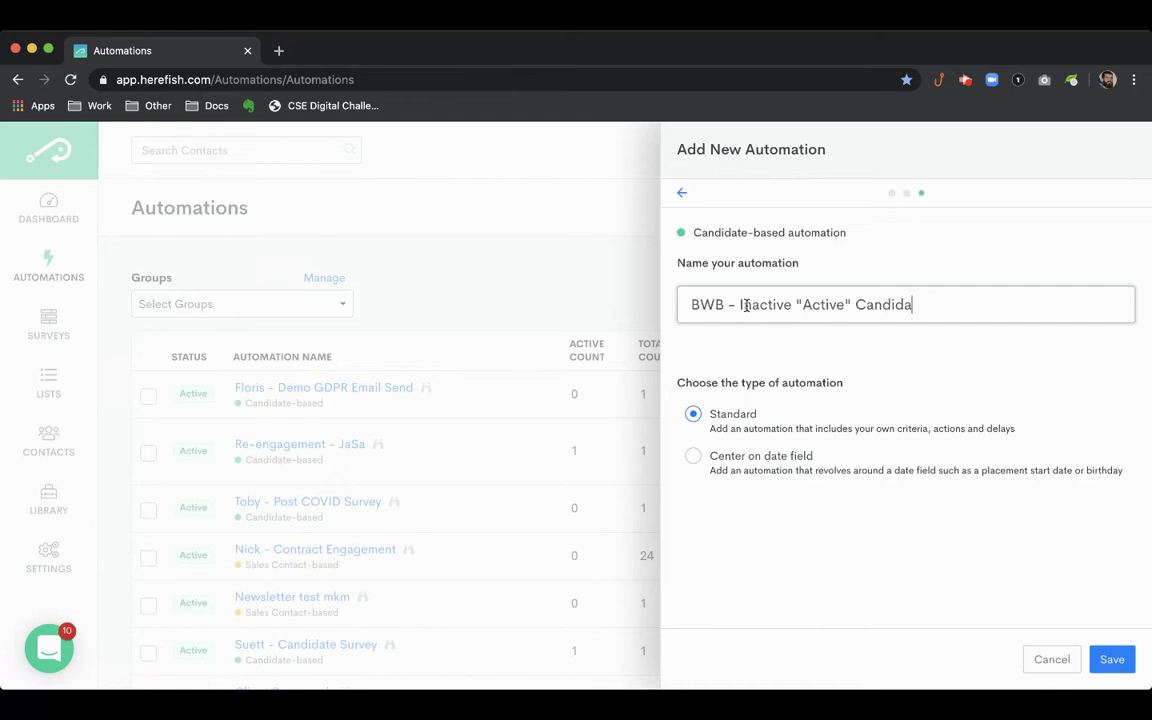
pyautogui.click(1113, 662)
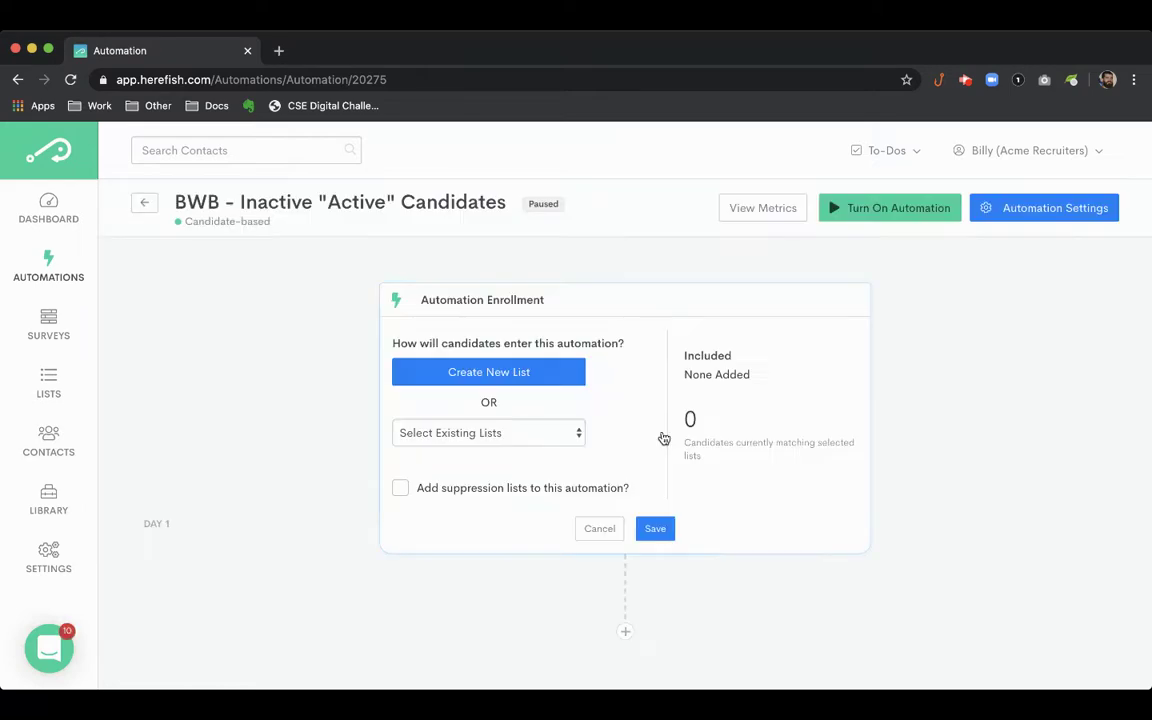
# Step: Start a new Always Updated enrollment list named BWB - Inactive "Active" Candidates
pyautogui.click(535, 376)
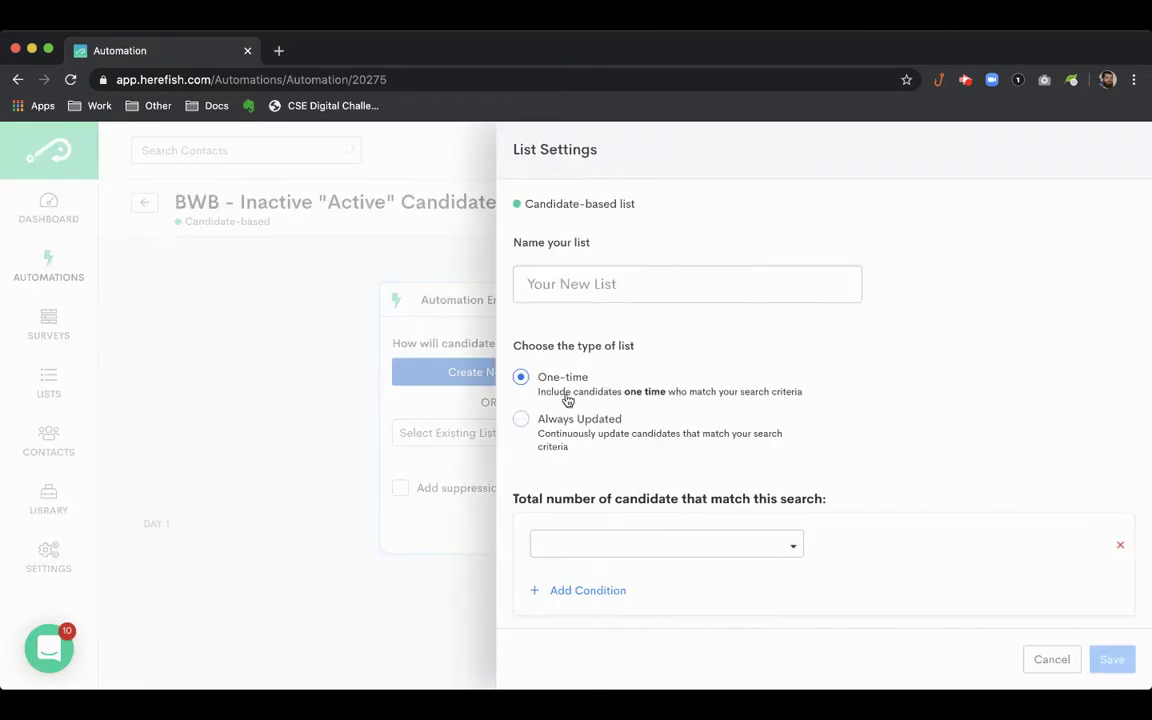
pyautogui.click(562, 419)
pyautogui.click(613, 292)
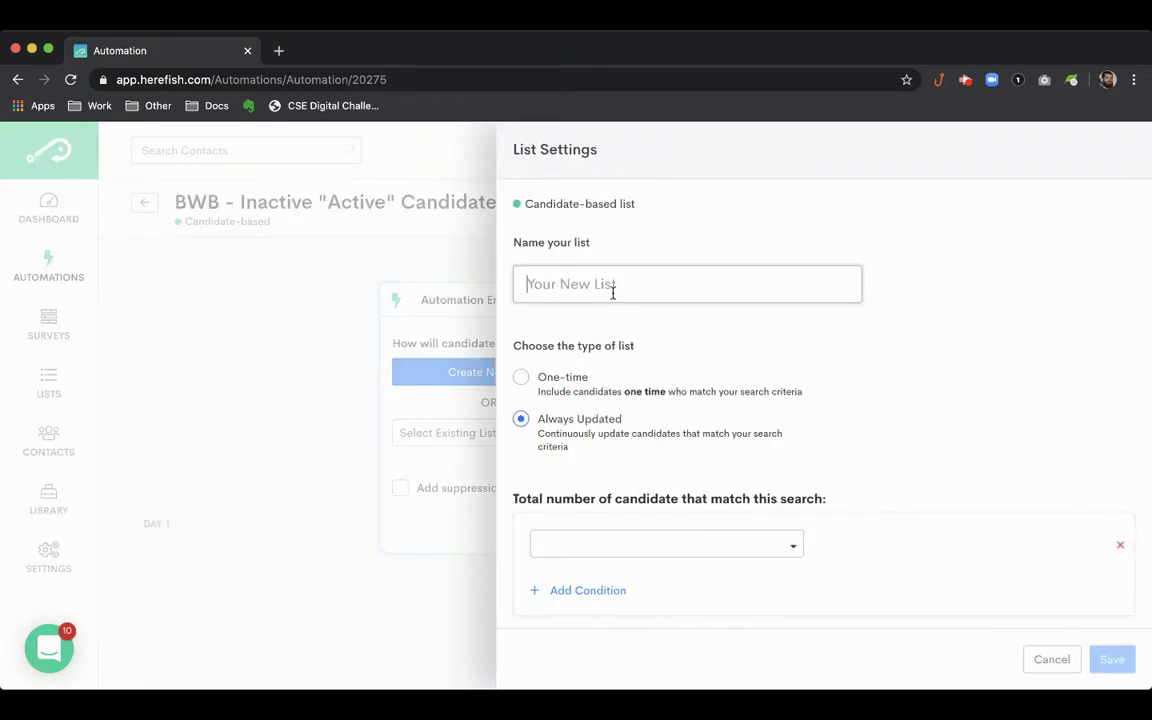
pyautogui.write('BWBG')
pyautogui.write('- Inac')
pyautogui.write('tive "ACtiv')
pyautogui.write('ive')
pyautogui.write('" C')
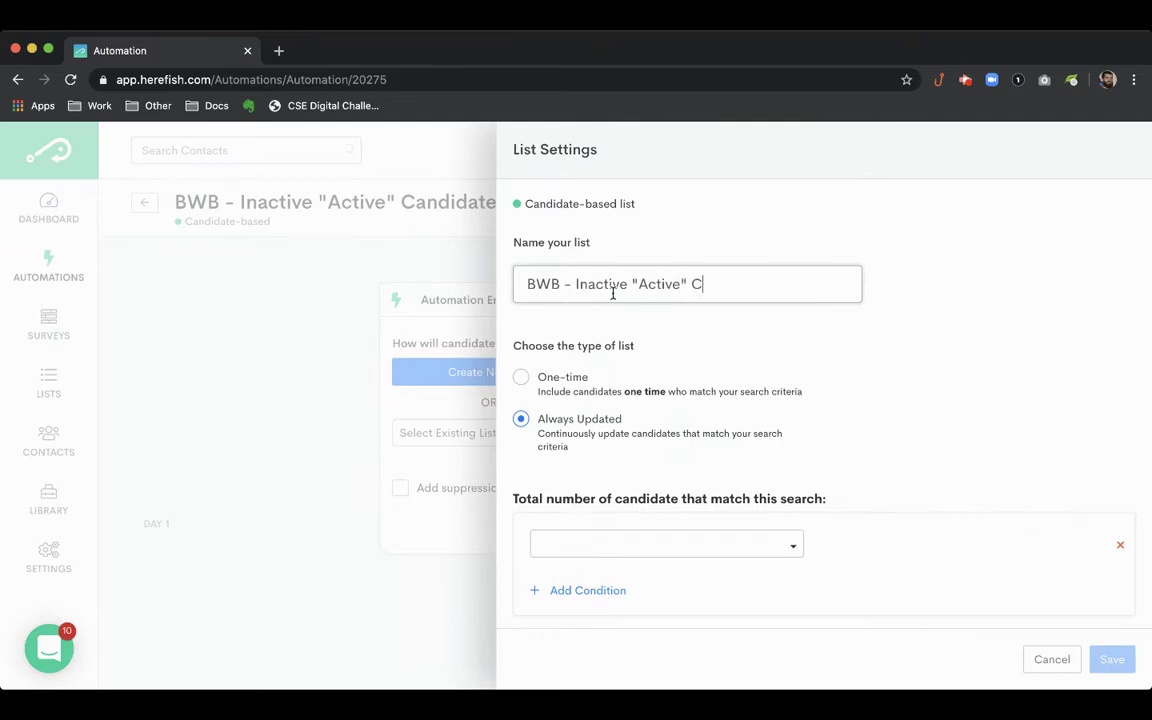
pyautogui.write('andidates')
# Step: Set the list's first condition to Status Is Active
pyautogui.click(682, 555)
pyautogui.scroll(-1, 679, 568)
pyautogui.write('s')
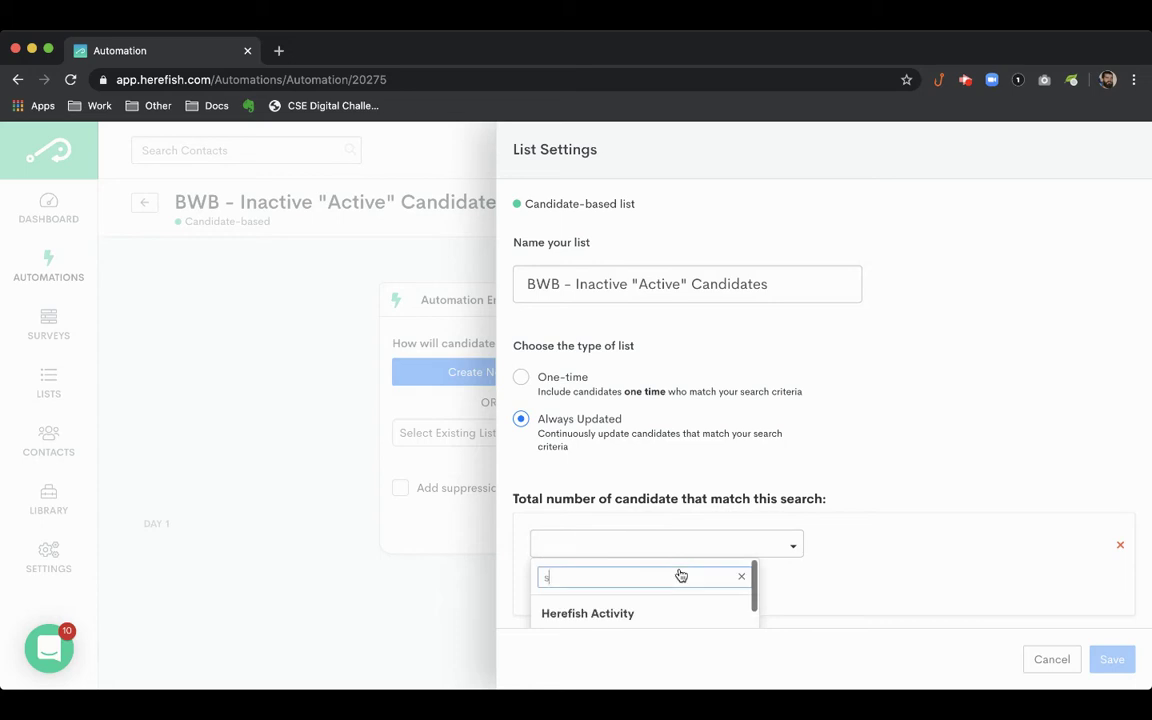
pyautogui.write('tatus')
pyautogui.scroll(-2, 679, 567)
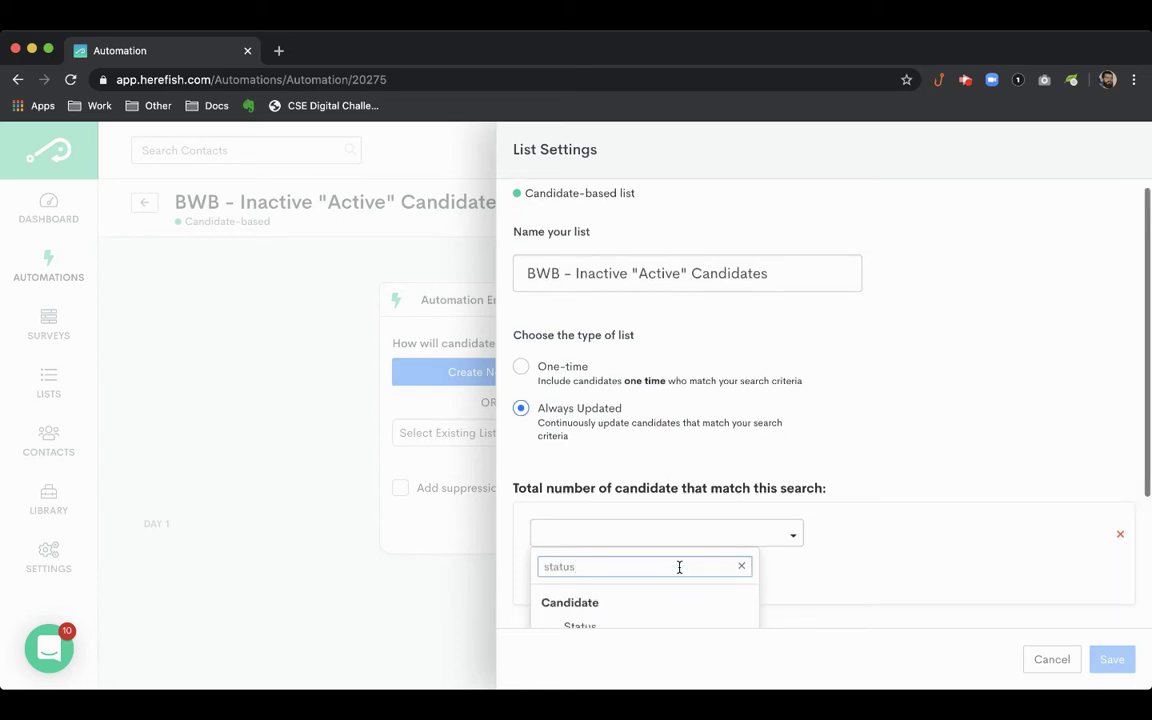
pyautogui.click(630, 564)
pyautogui.click(858, 467)
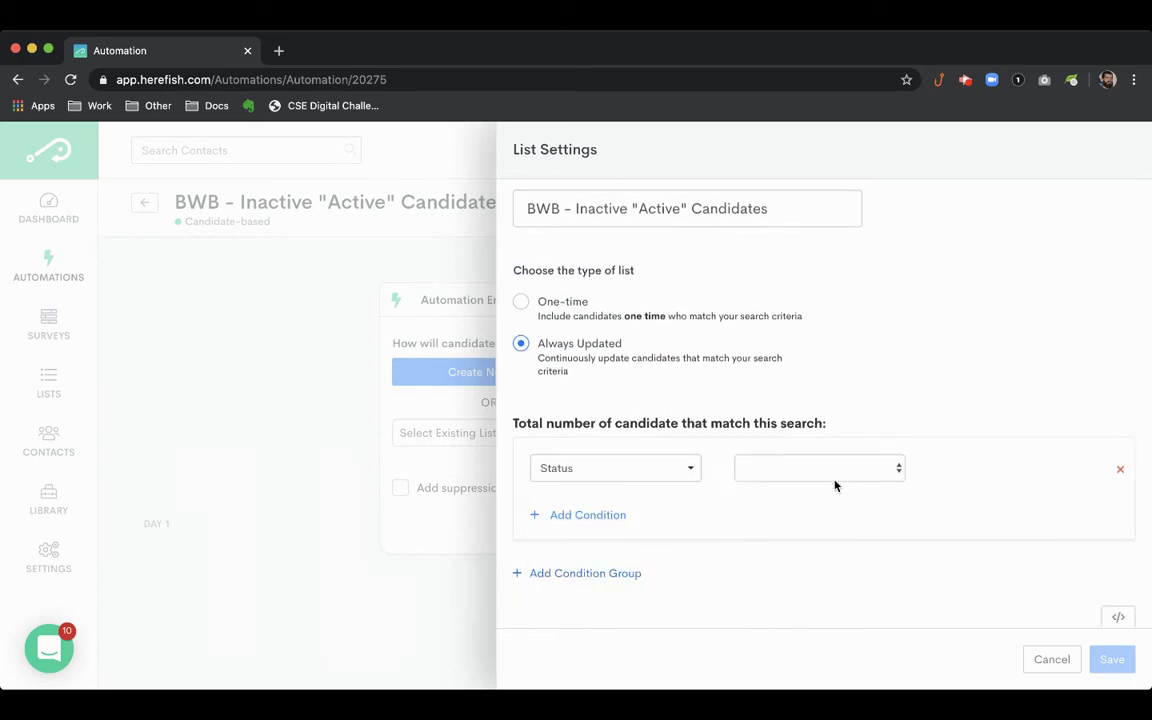
pyautogui.click(837, 486)
pyautogui.click(993, 473)
pyautogui.click(981, 558)
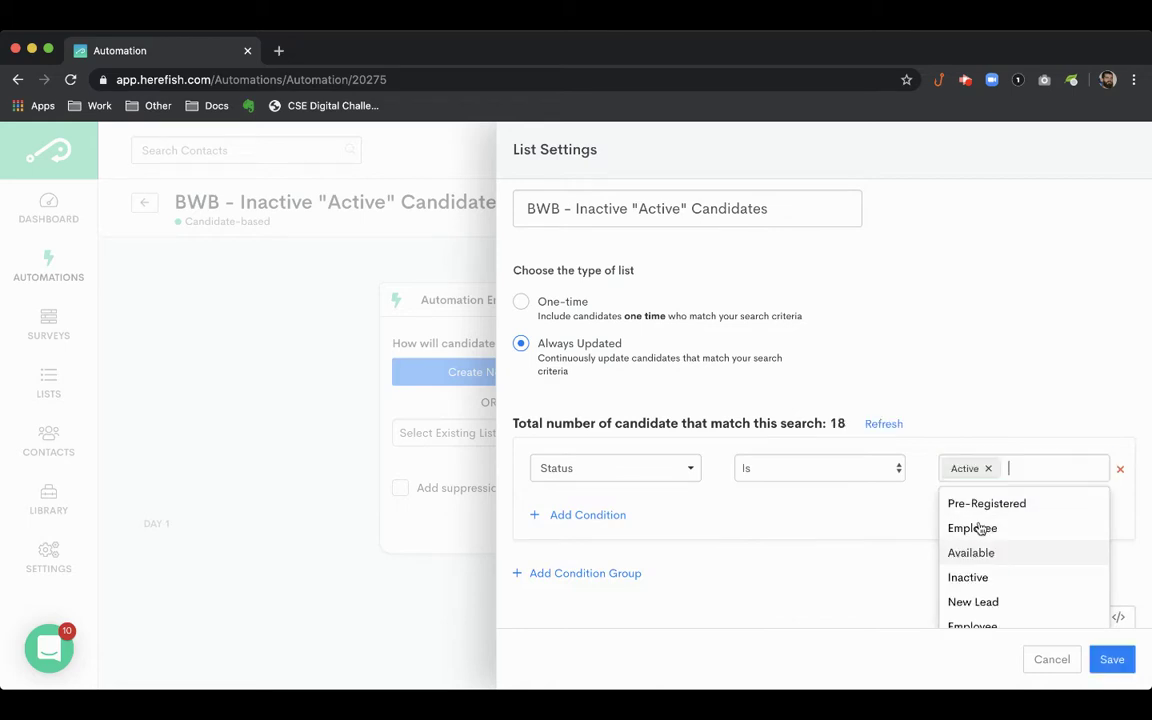
# Step: Add Available as a second accepted value in the Status condition
pyautogui.click(982, 404)
pyautogui.scroll(-1, 984, 404)
pyautogui.click(1008, 441)
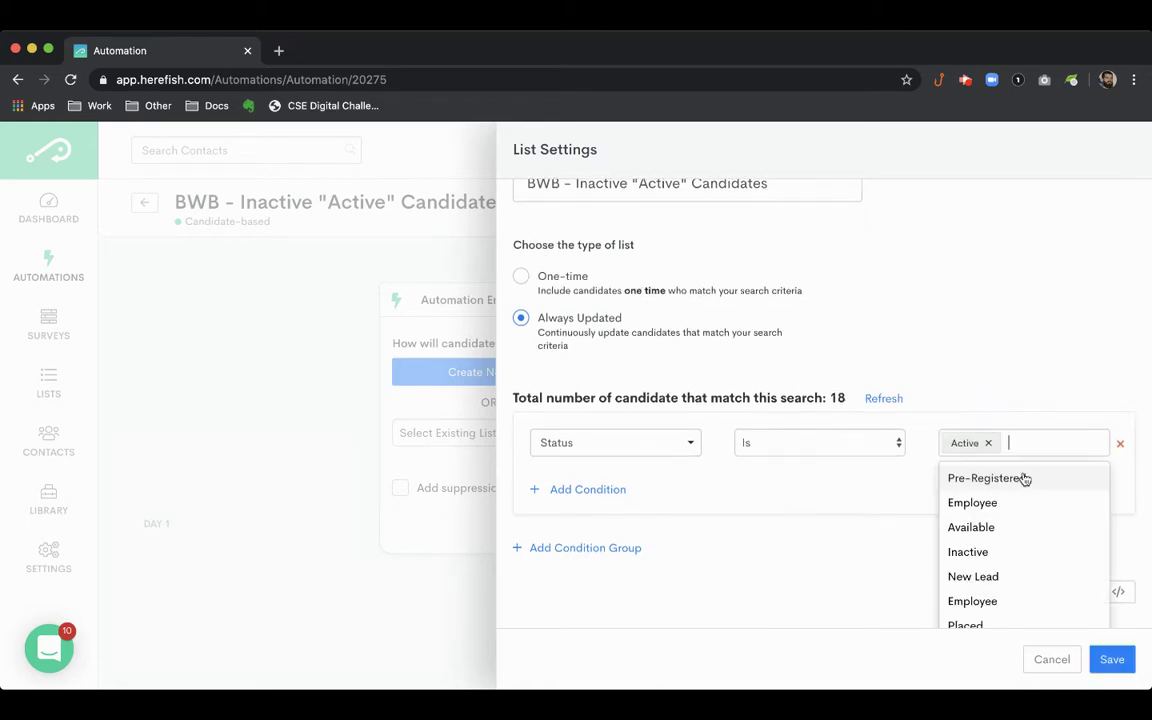
pyautogui.scroll(-1, 1029, 495)
pyautogui.scroll(1, 1028, 495)
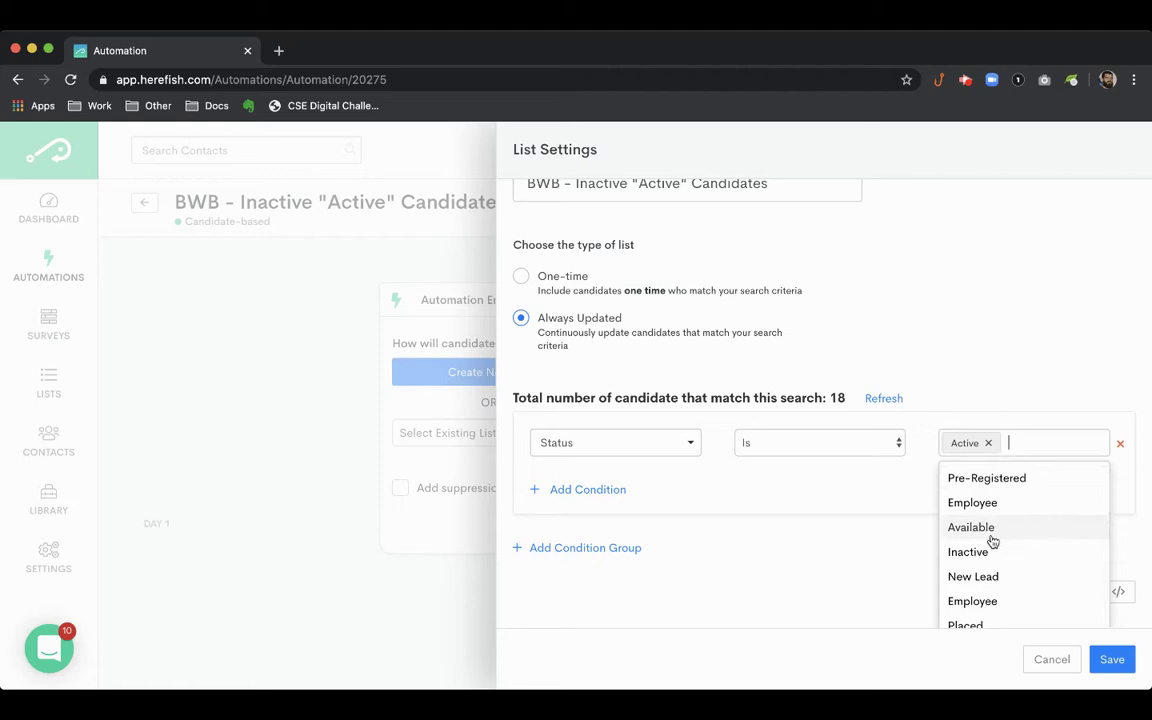
pyautogui.click(991, 532)
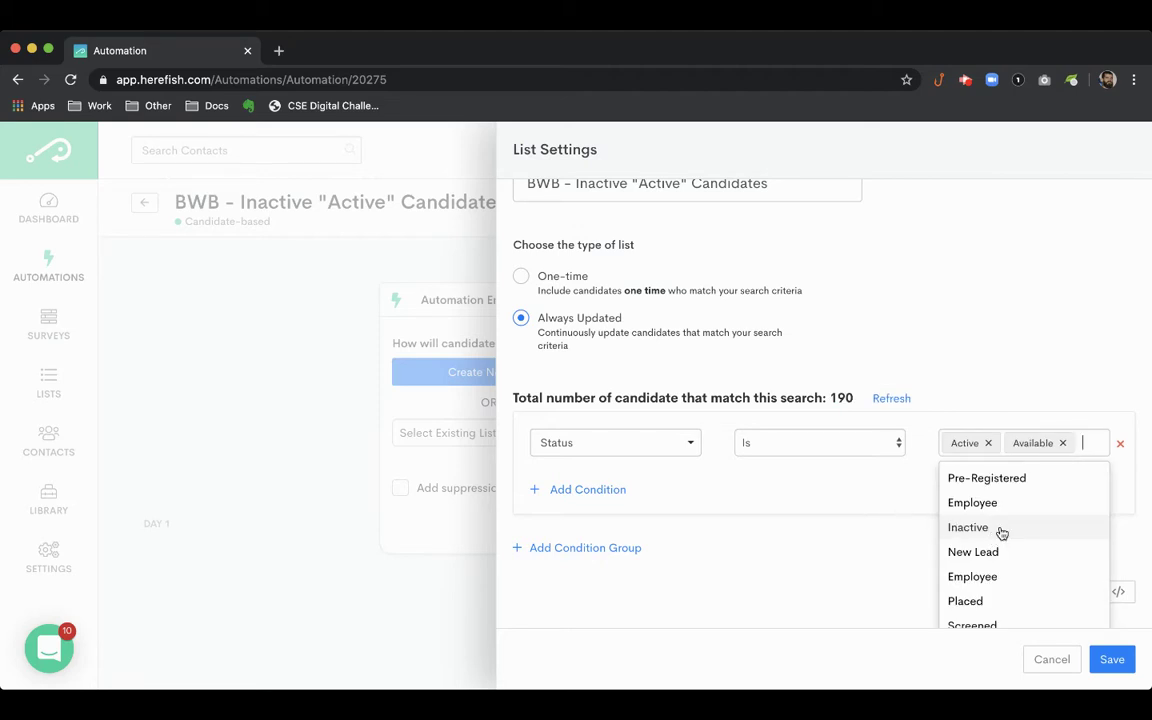
pyautogui.scroll(-1, 1000, 534)
pyautogui.click(784, 518)
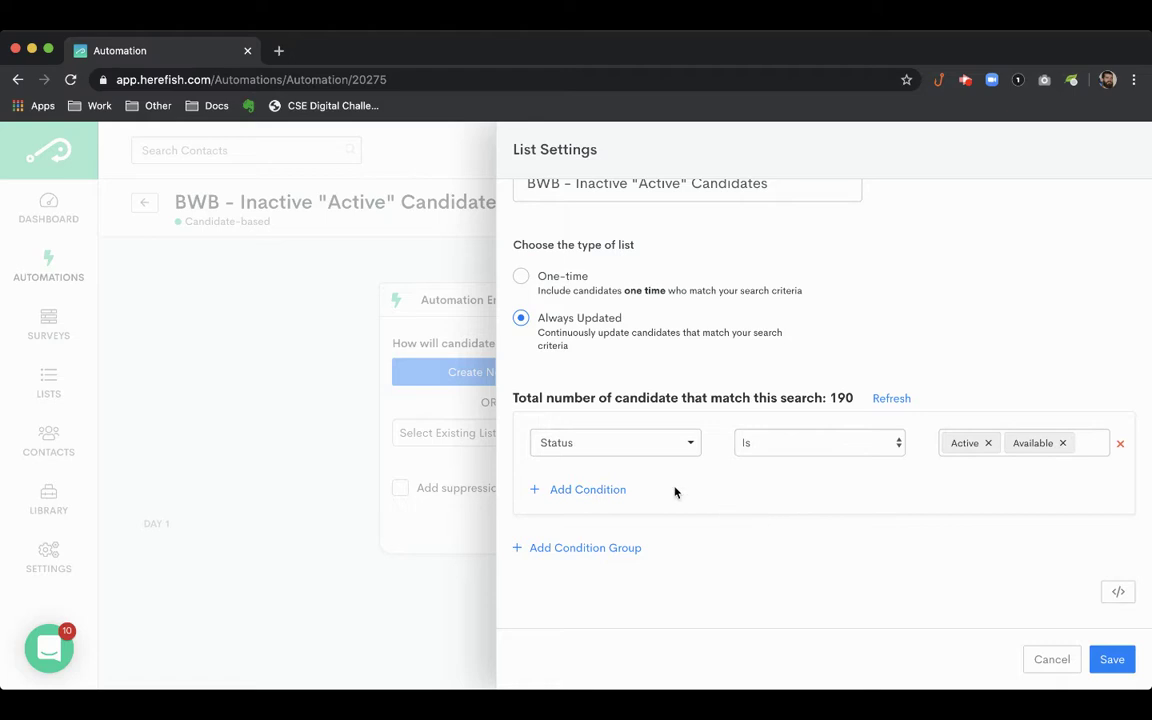
# Step: Add an And condition for Does Not Have Submission, Less Than 12 Months Ago
pyautogui.click(608, 490)
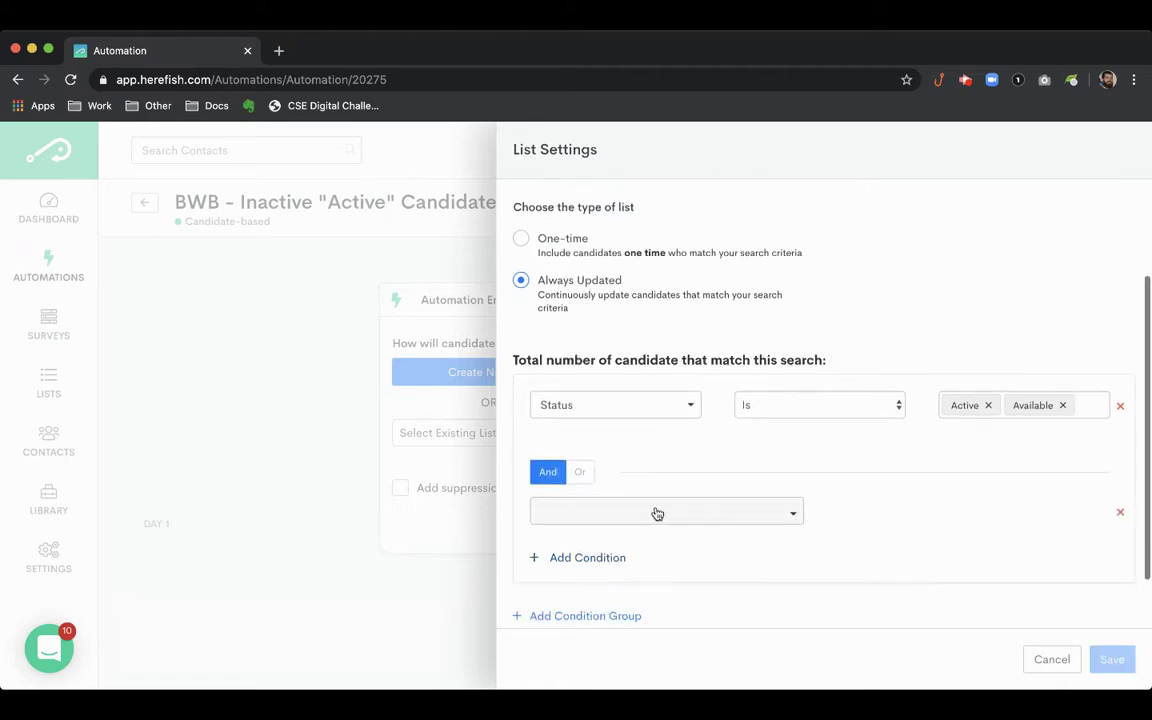
pyautogui.click(657, 514)
pyautogui.write('does not ')
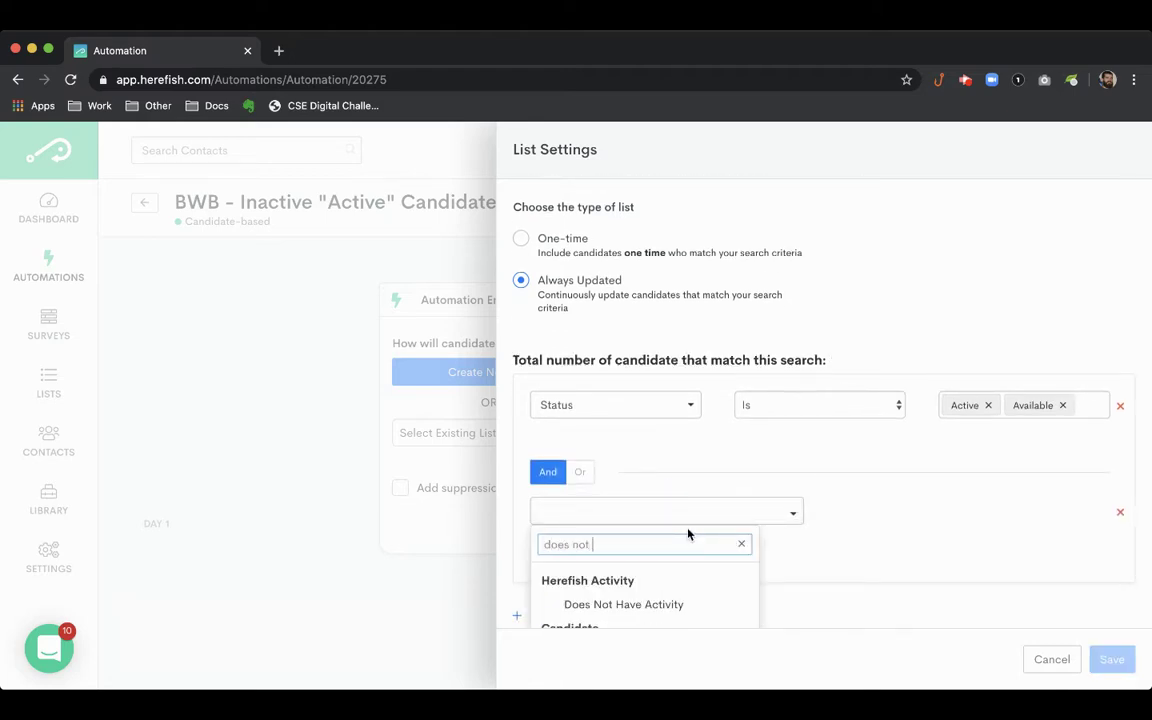
pyautogui.write('have sub')
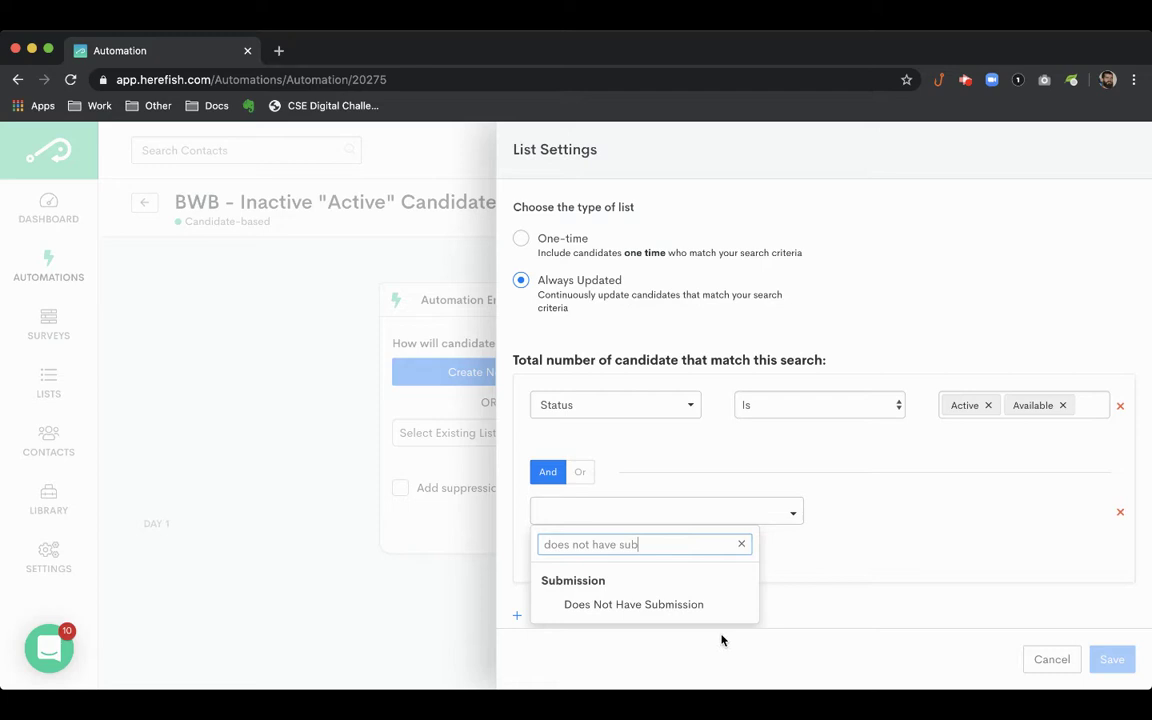
pyautogui.click(680, 611)
pyautogui.click(815, 521)
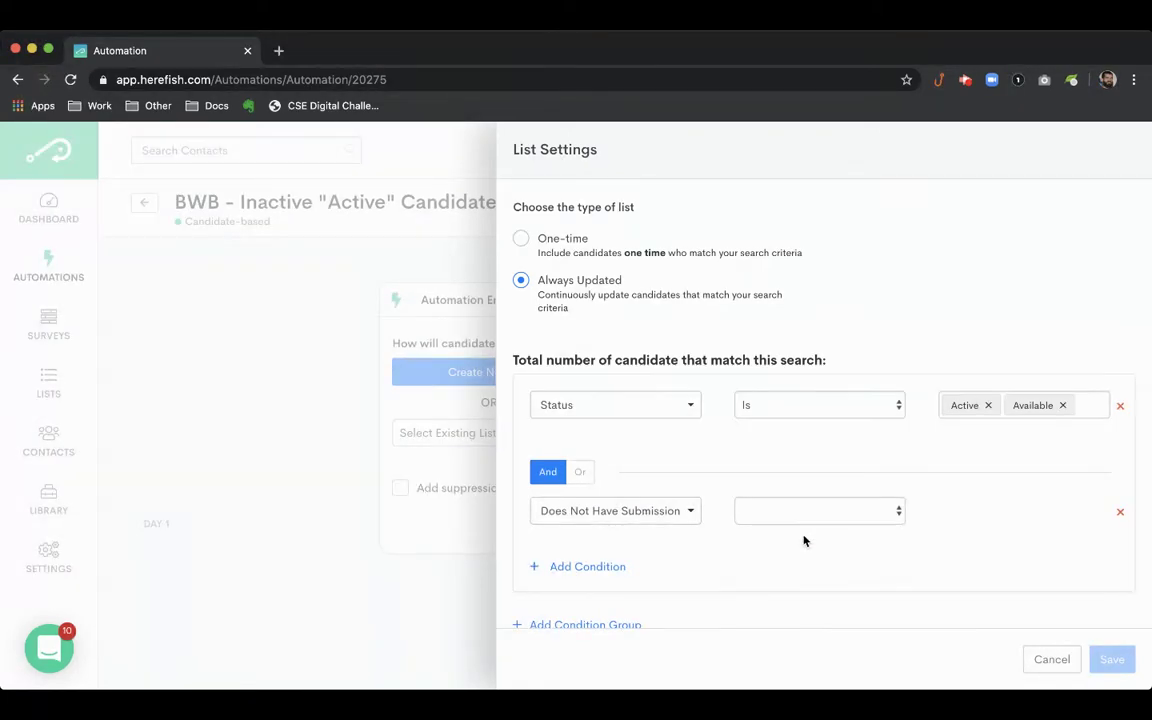
pyautogui.click(803, 540)
pyautogui.click(966, 512)
pyautogui.write('12')
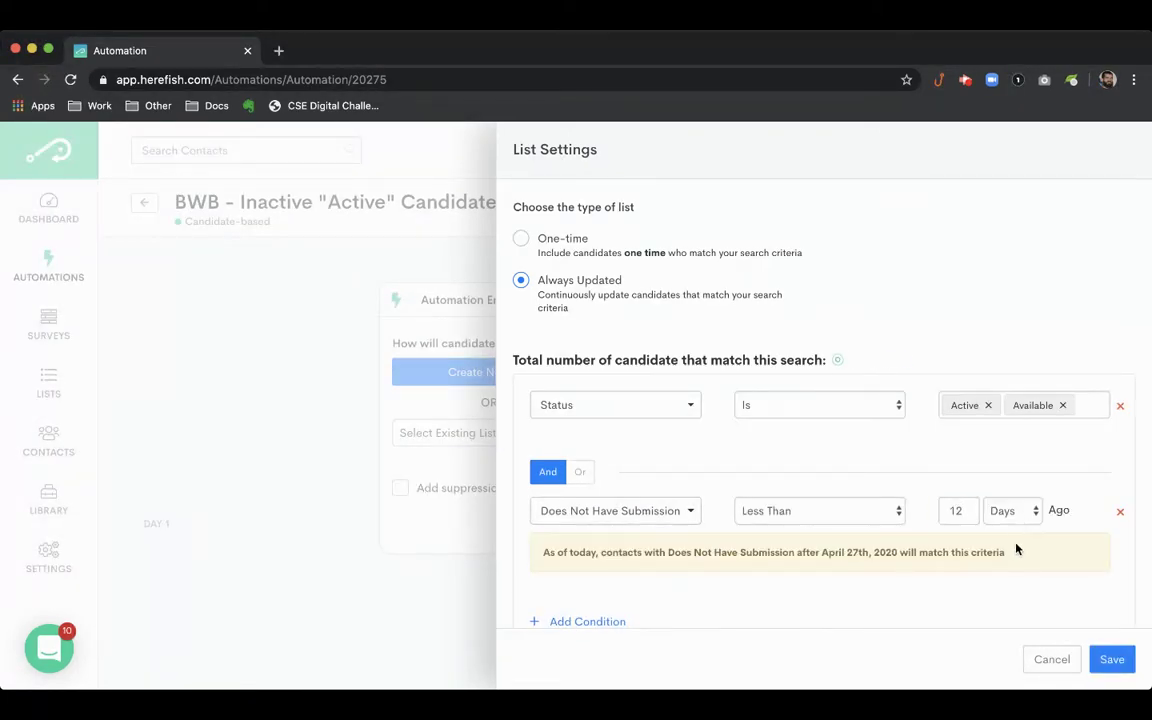
pyautogui.click(1016, 549)
pyautogui.scroll(-1, 897, 483)
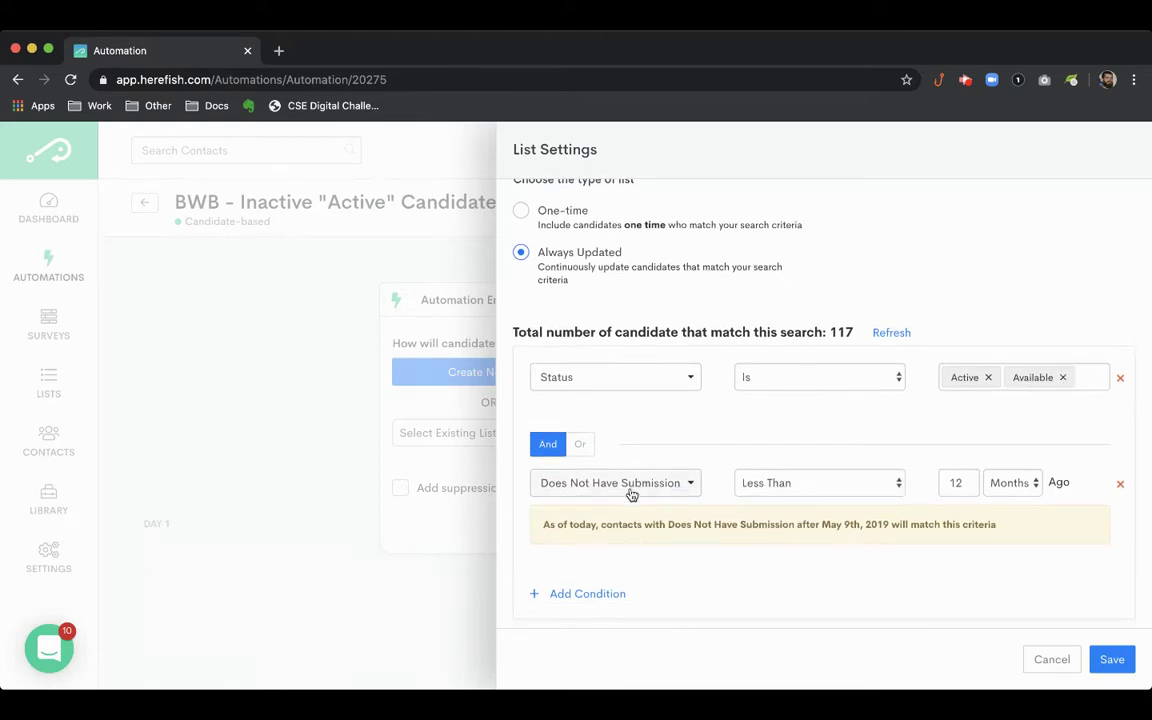
# Step: Add an And condition for Does Not Have Note, Less Than 12 Months Ago
pyautogui.scroll(-1, 662, 566)
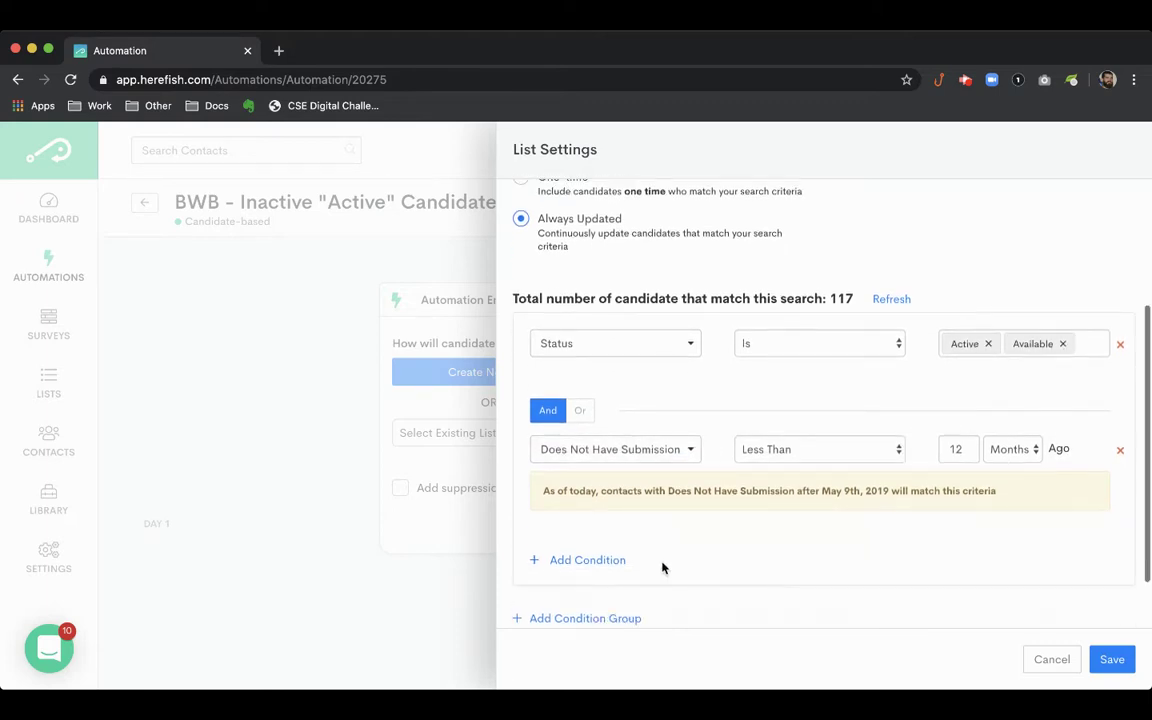
pyautogui.click(617, 564)
pyautogui.scroll(-1, 660, 577)
pyautogui.click(652, 573)
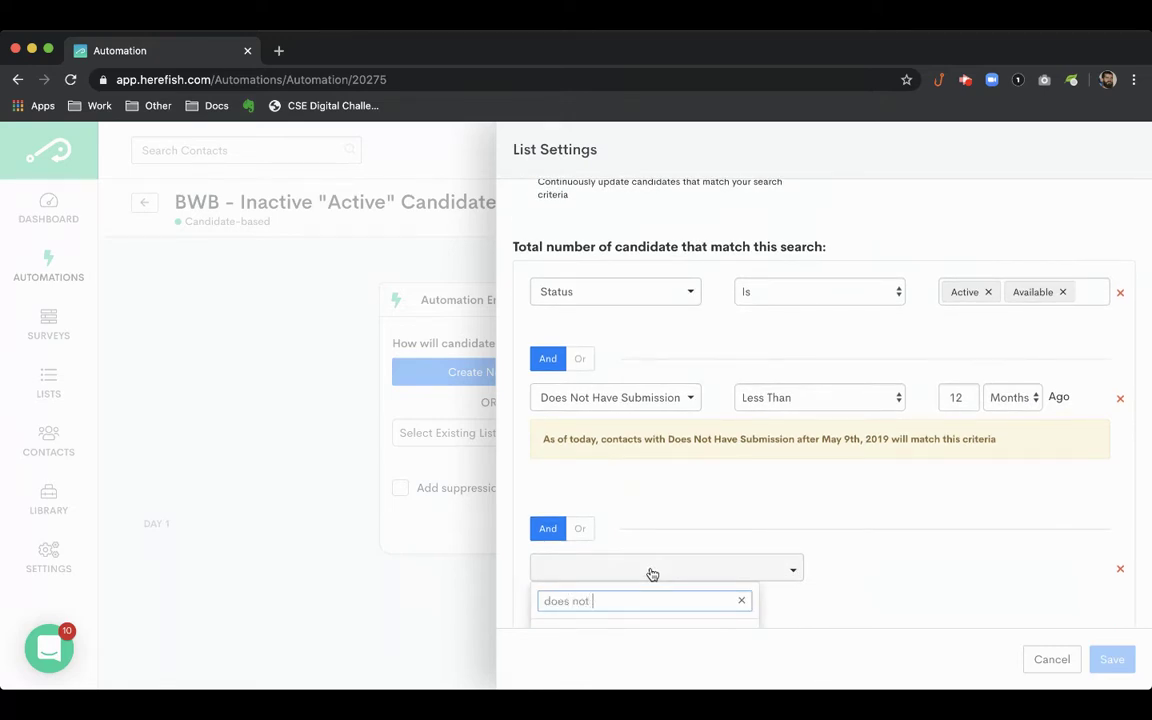
pyautogui.write('does not have note')
pyautogui.scroll(-2, 652, 573)
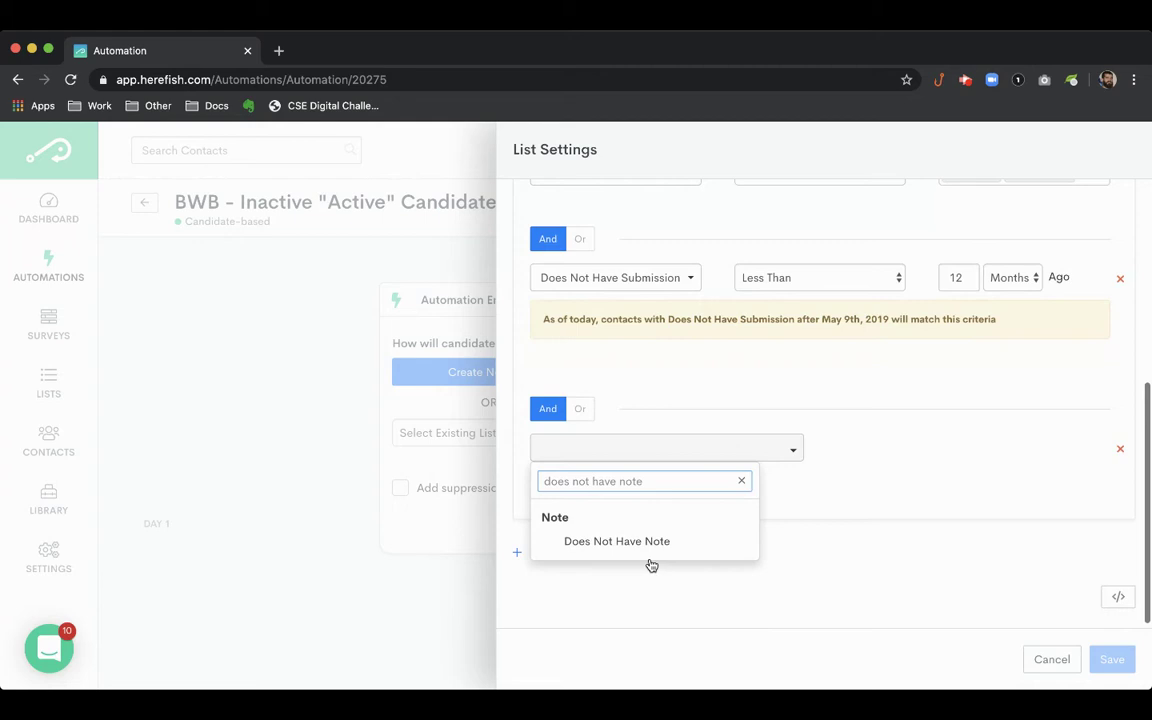
pyautogui.click(658, 540)
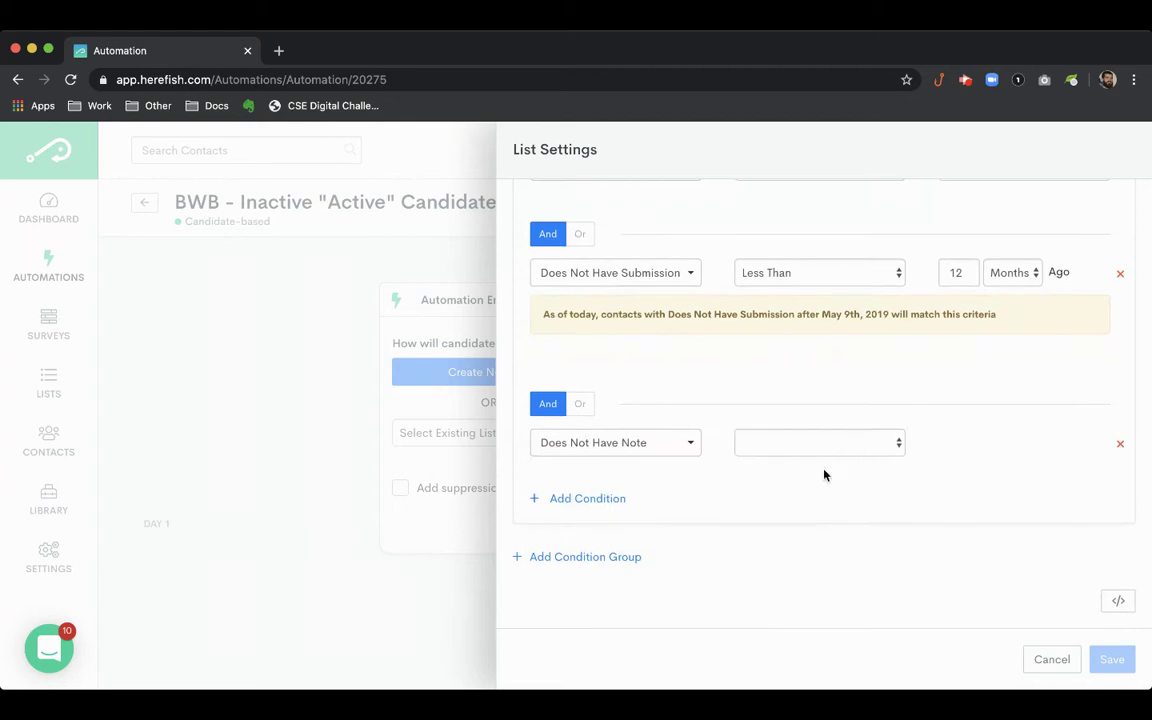
pyautogui.click(962, 443)
pyautogui.write('12')
pyautogui.click(1010, 448)
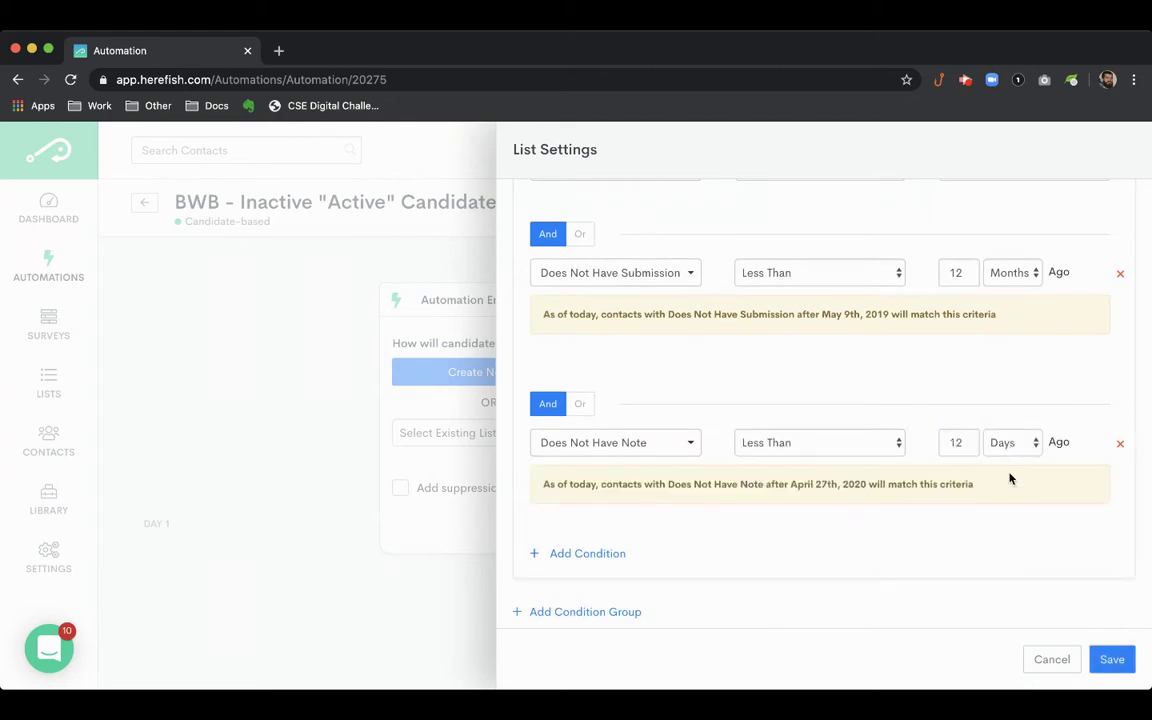
pyautogui.click(1010, 479)
# Step: Review the list's status, submission and note conditions together with the number of matching candidates
pyautogui.scroll(3, 868, 377)
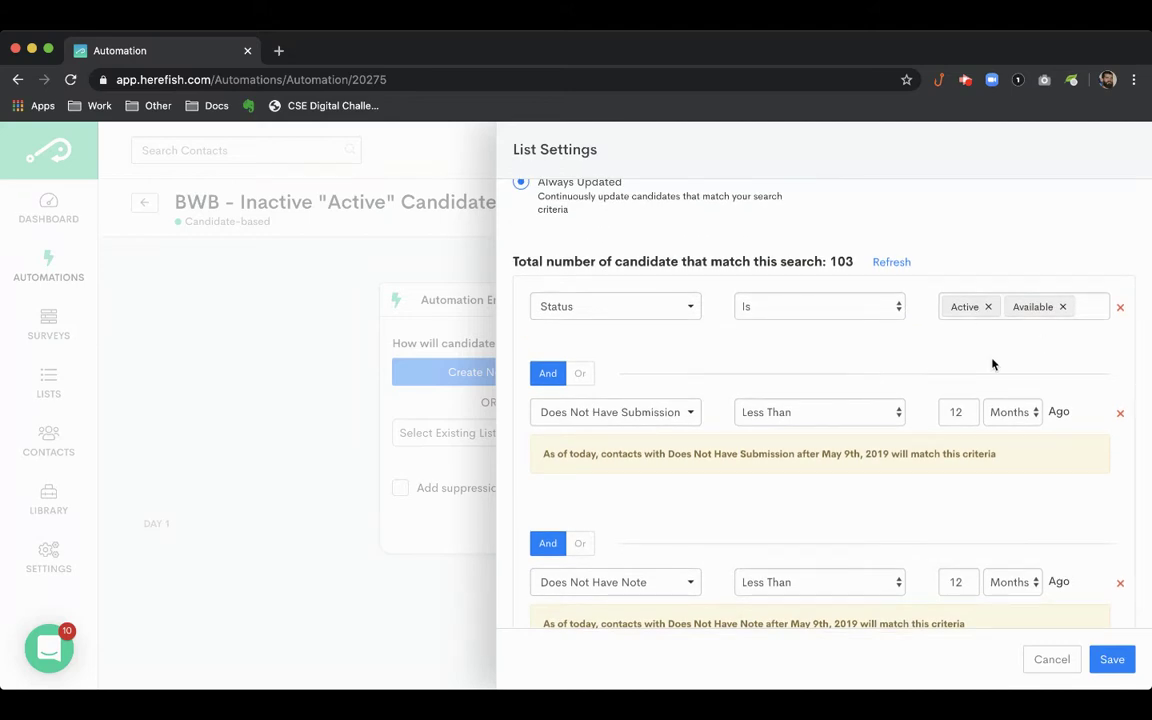
pyautogui.scroll(-1, 973, 377)
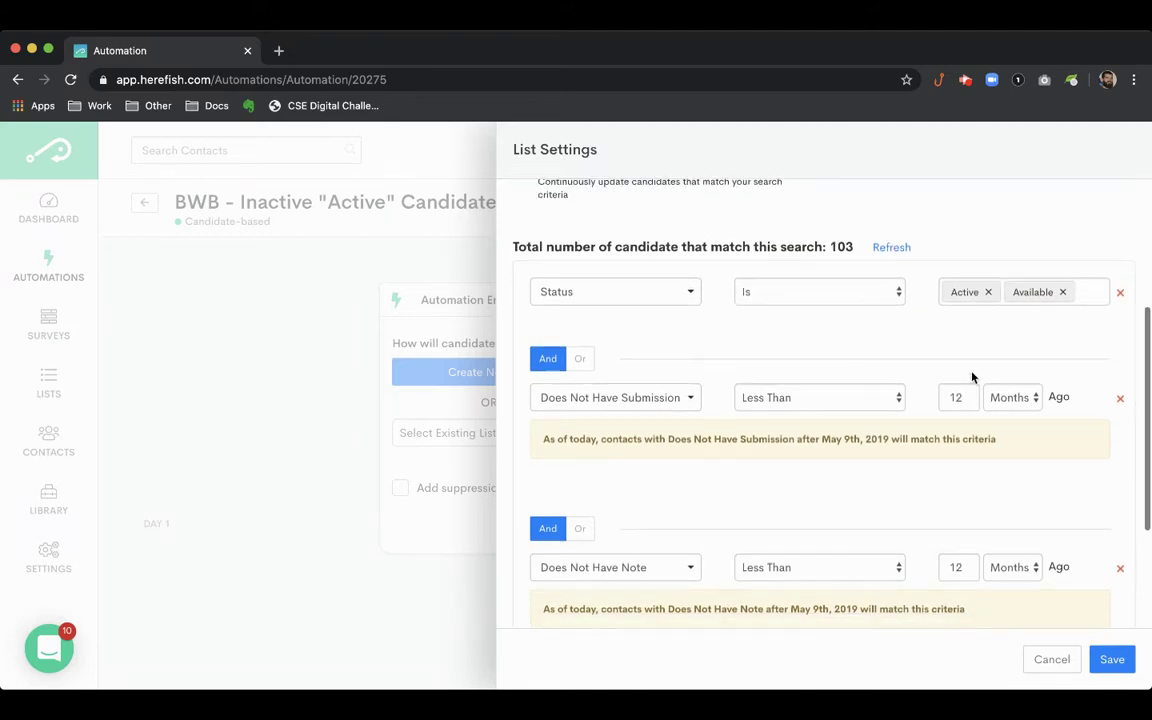
pyautogui.scroll(-2, 918, 450)
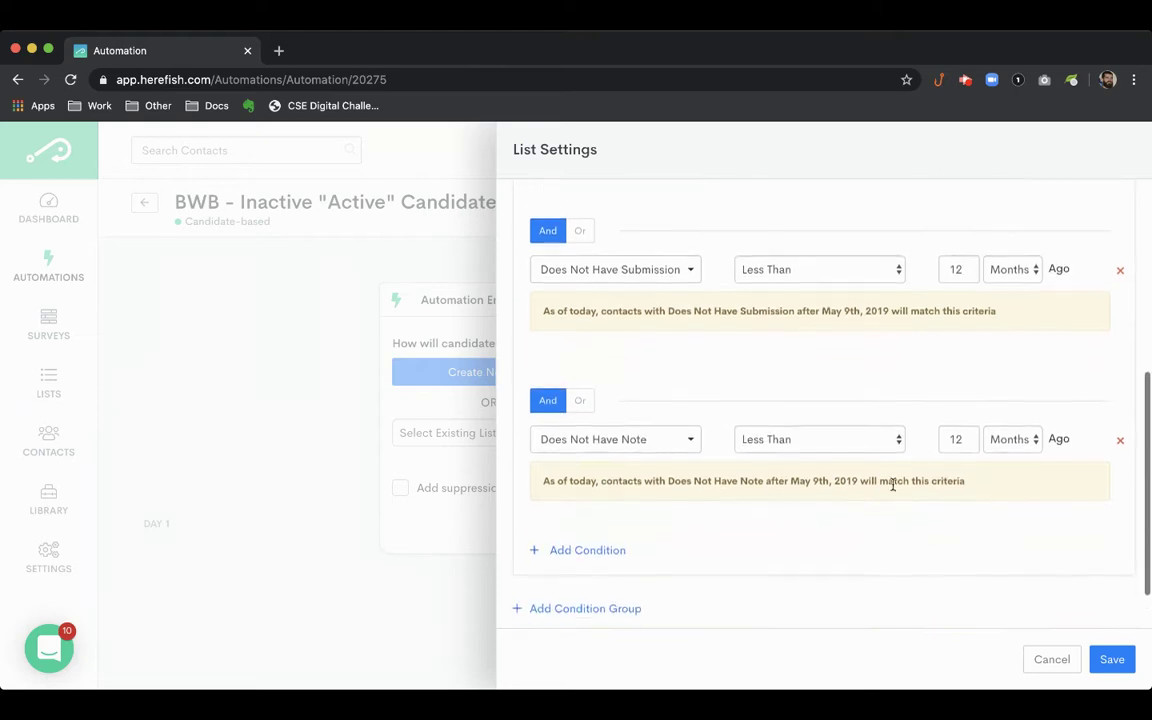
pyautogui.scroll(2, 929, 526)
pyautogui.scroll(2, 930, 340)
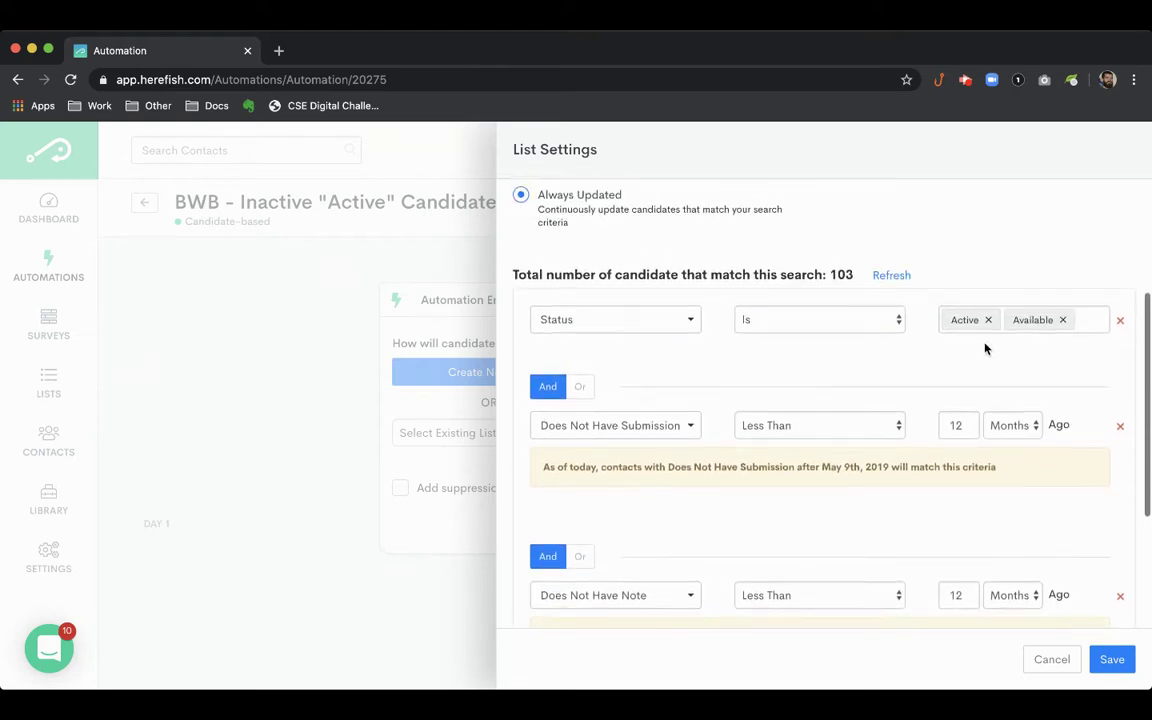
pyautogui.scroll(2, 935, 357)
pyautogui.scroll(-3, 933, 357)
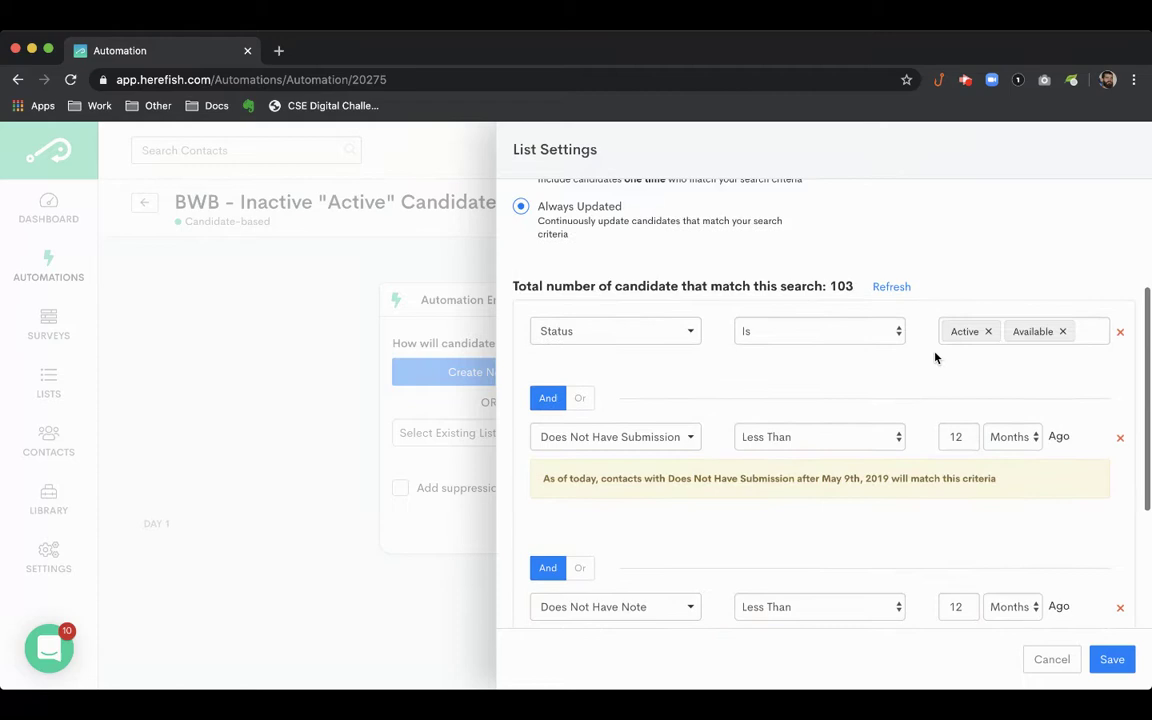
pyautogui.scroll(-1, 832, 553)
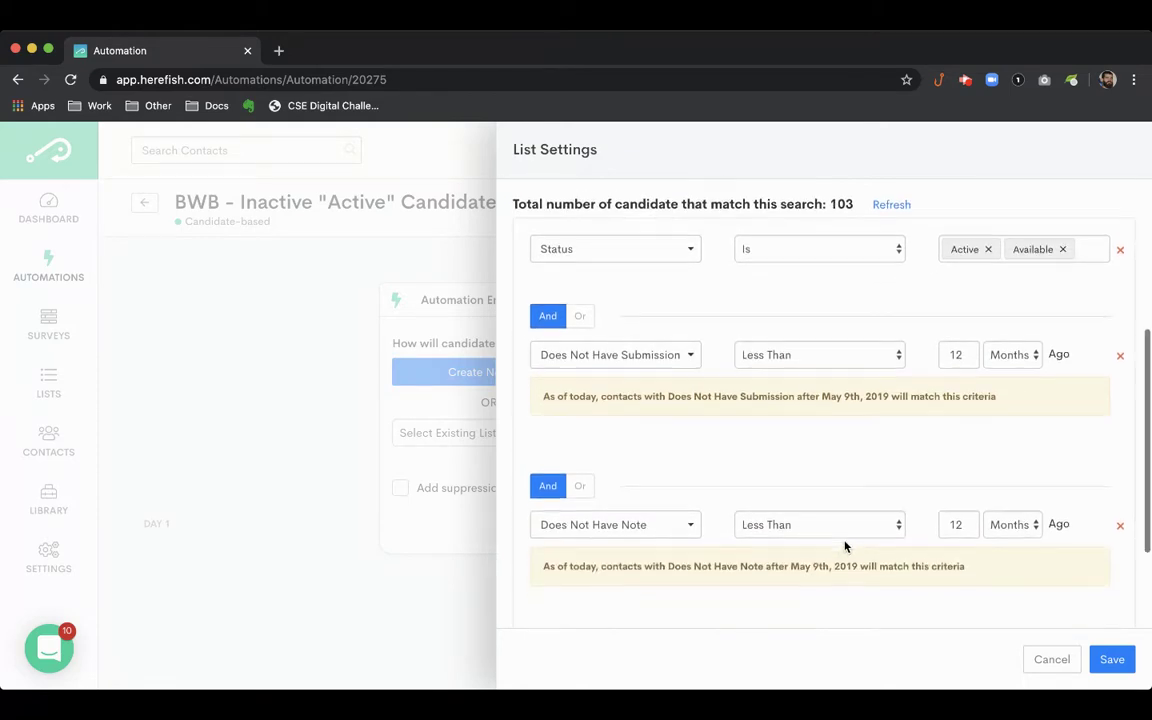
# Step: Add another And condition based on Note Type below the Does Not Have Note condition
pyautogui.scroll(-1, 846, 545)
pyautogui.click(600, 580)
pyautogui.scroll(-1, 716, 577)
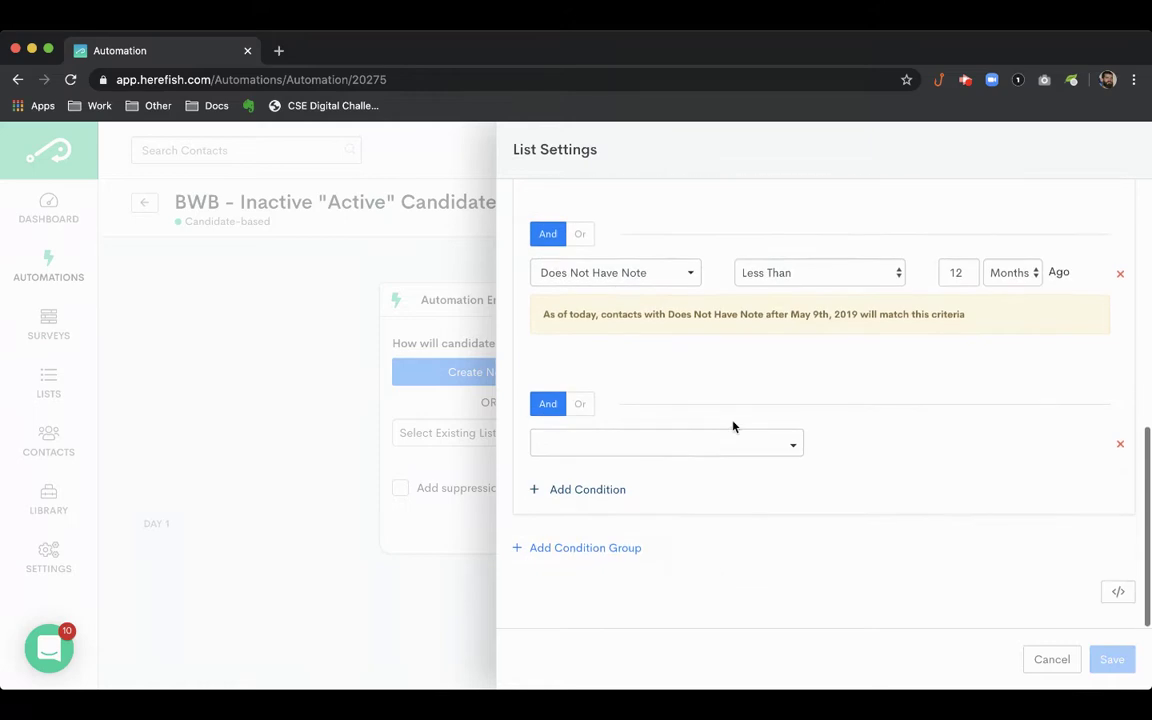
pyautogui.click(725, 443)
pyautogui.scroll(-5, 712, 520)
pyautogui.scroll(-8, 716, 537)
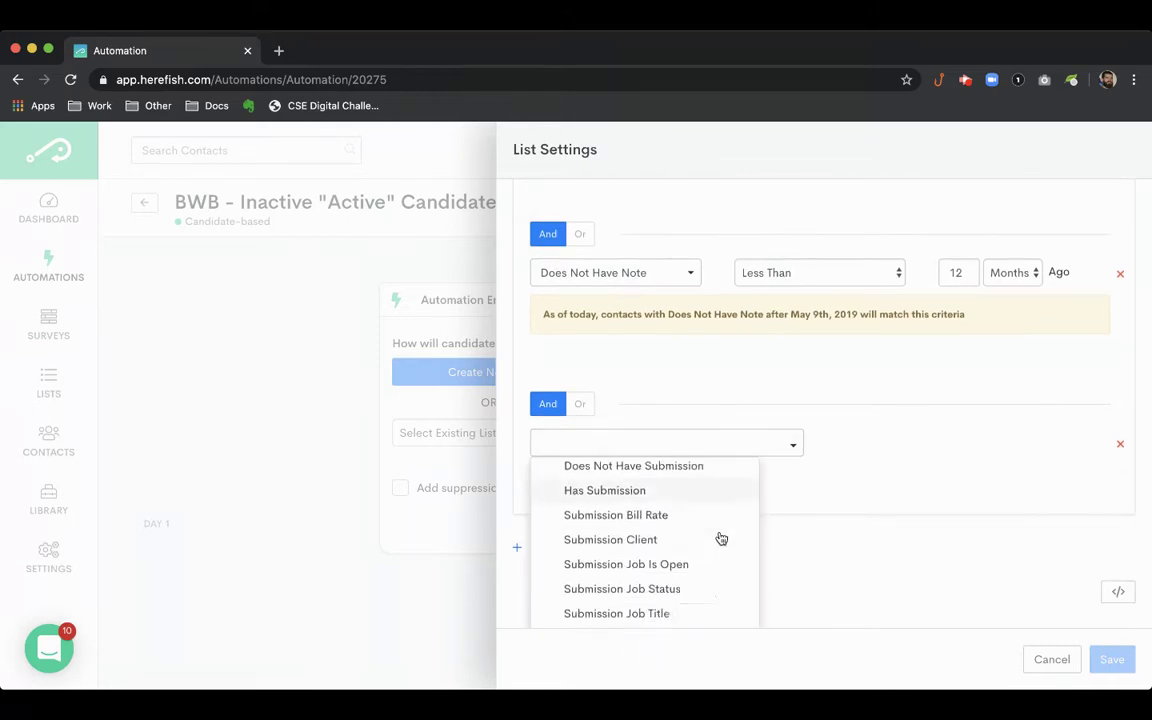
pyautogui.click(660, 588)
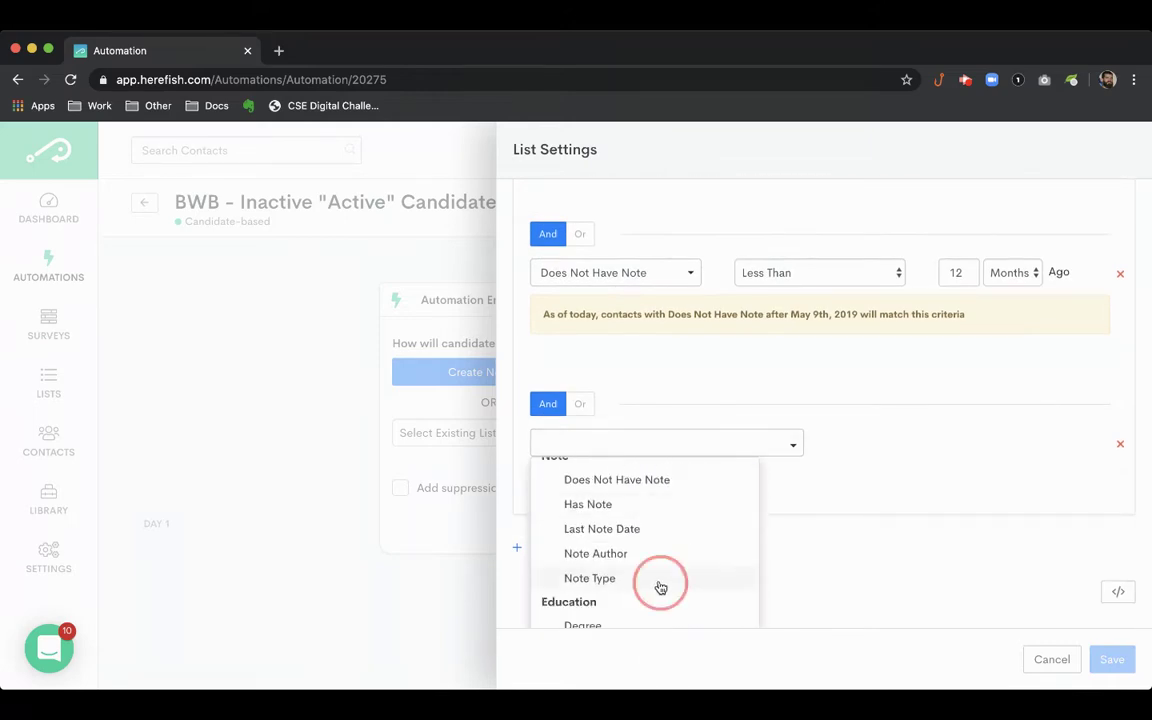
# Step: Set the Note Type condition to Is Not, with Inbound Call and Screened as its values
pyautogui.click(826, 462)
pyautogui.click(992, 443)
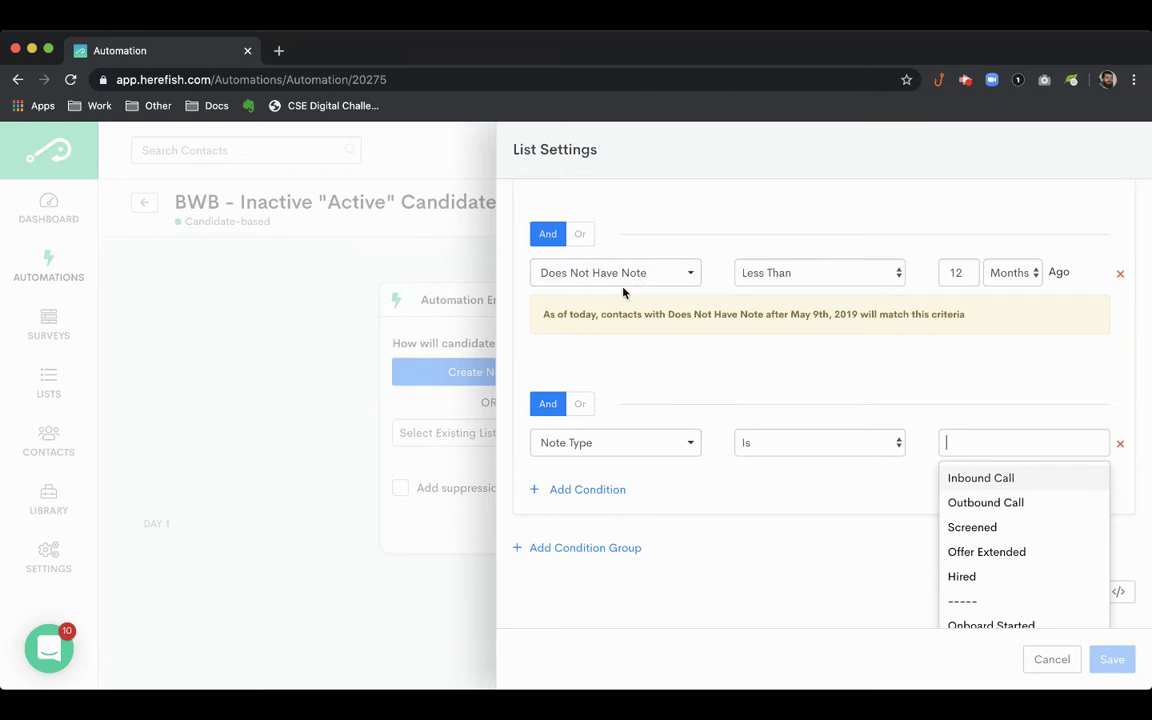
pyautogui.click(792, 448)
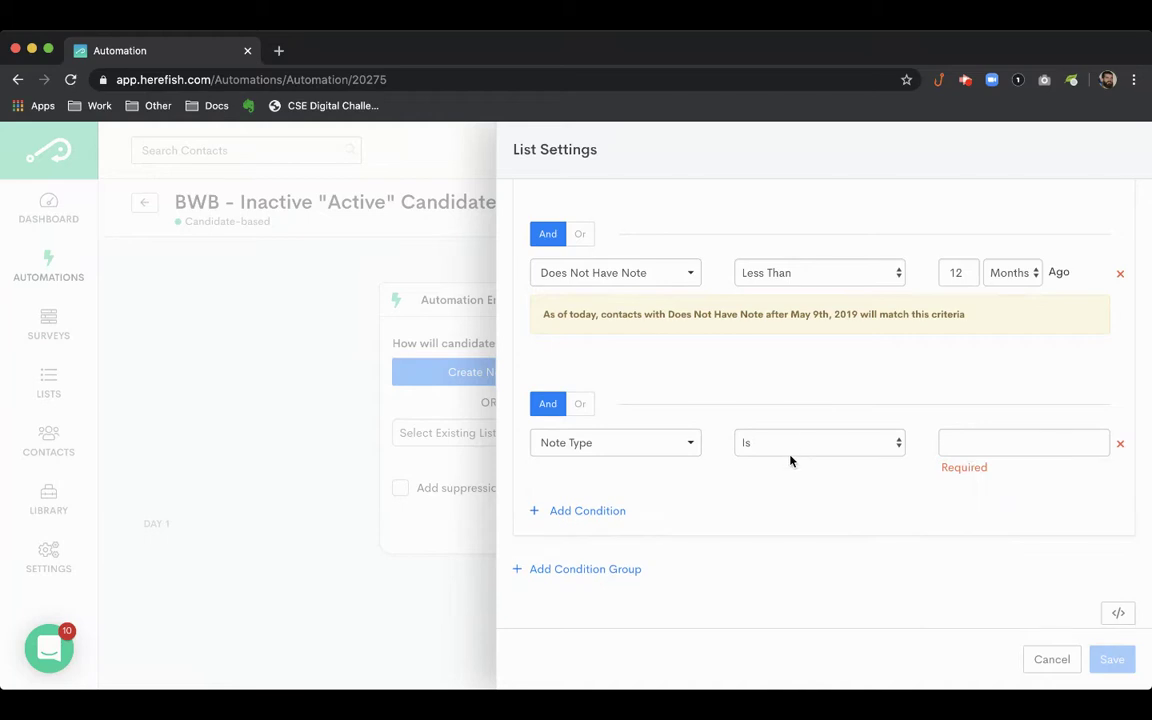
pyautogui.click(790, 463)
pyautogui.click(990, 447)
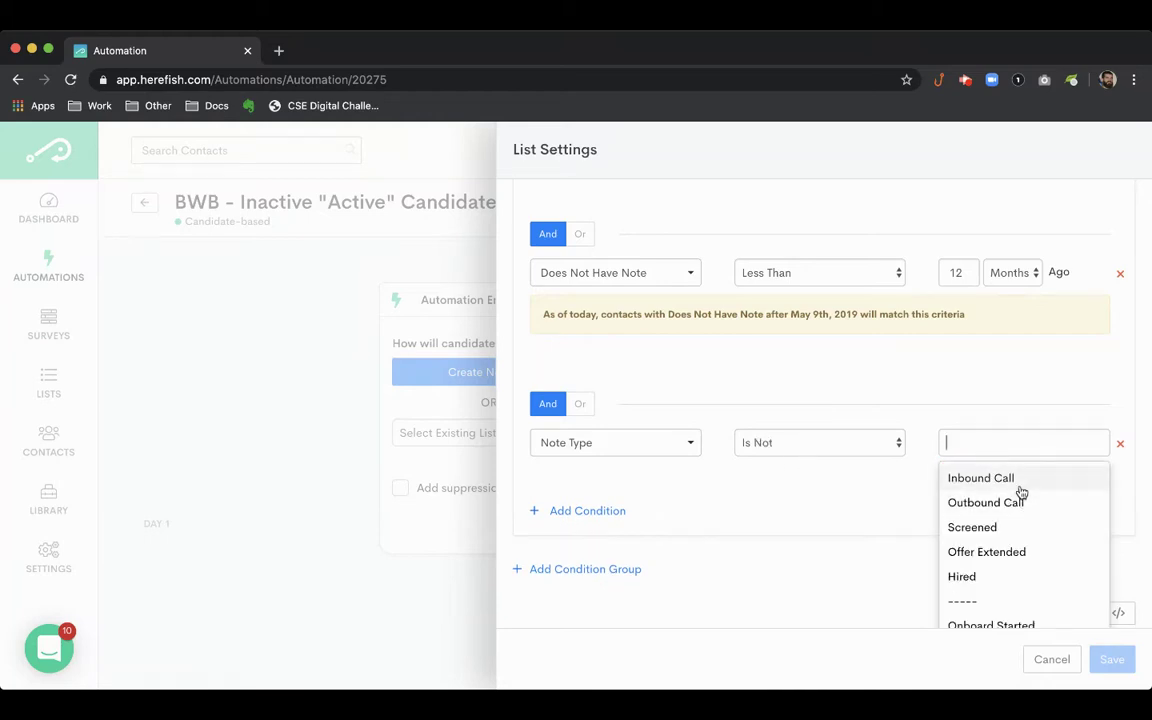
pyautogui.click(1020, 480)
pyautogui.click(1011, 530)
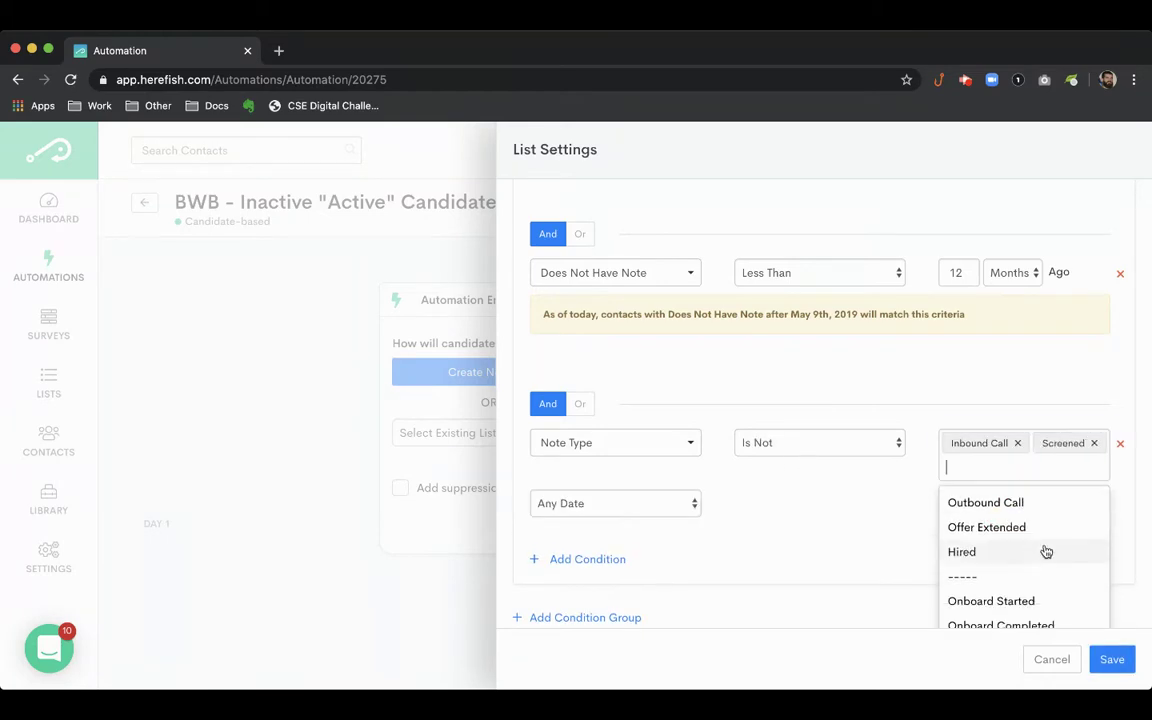
pyautogui.scroll(-2, 1044, 550)
pyautogui.scroll(-5, 1045, 551)
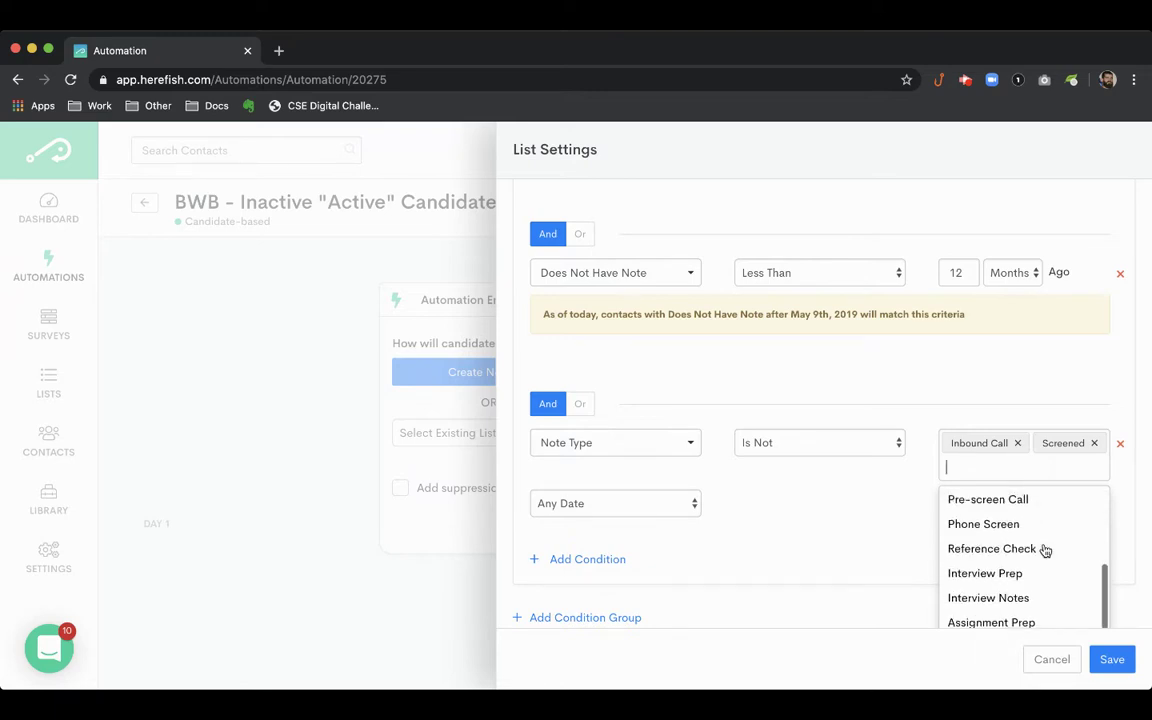
pyautogui.scroll(5, 1046, 551)
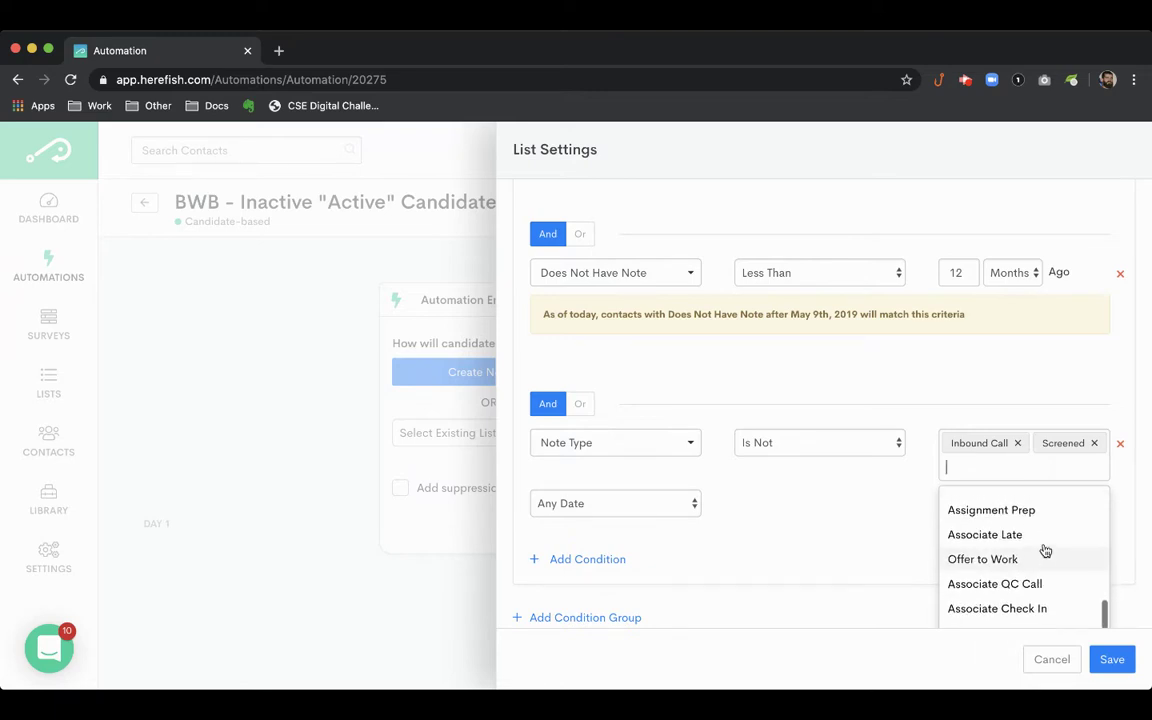
pyautogui.click(910, 412)
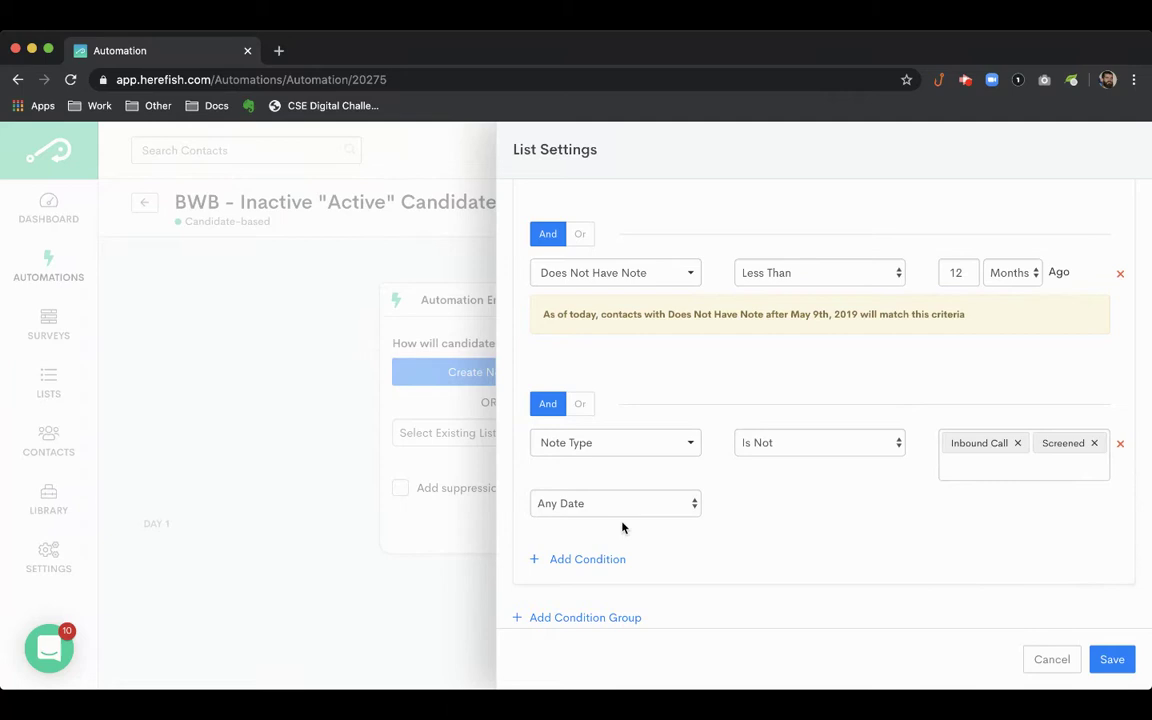
# Step: Restrict the Note Type condition to Less Than 12 Months Ago
pyautogui.click(726, 521)
pyautogui.click(751, 507)
pyautogui.write('12')
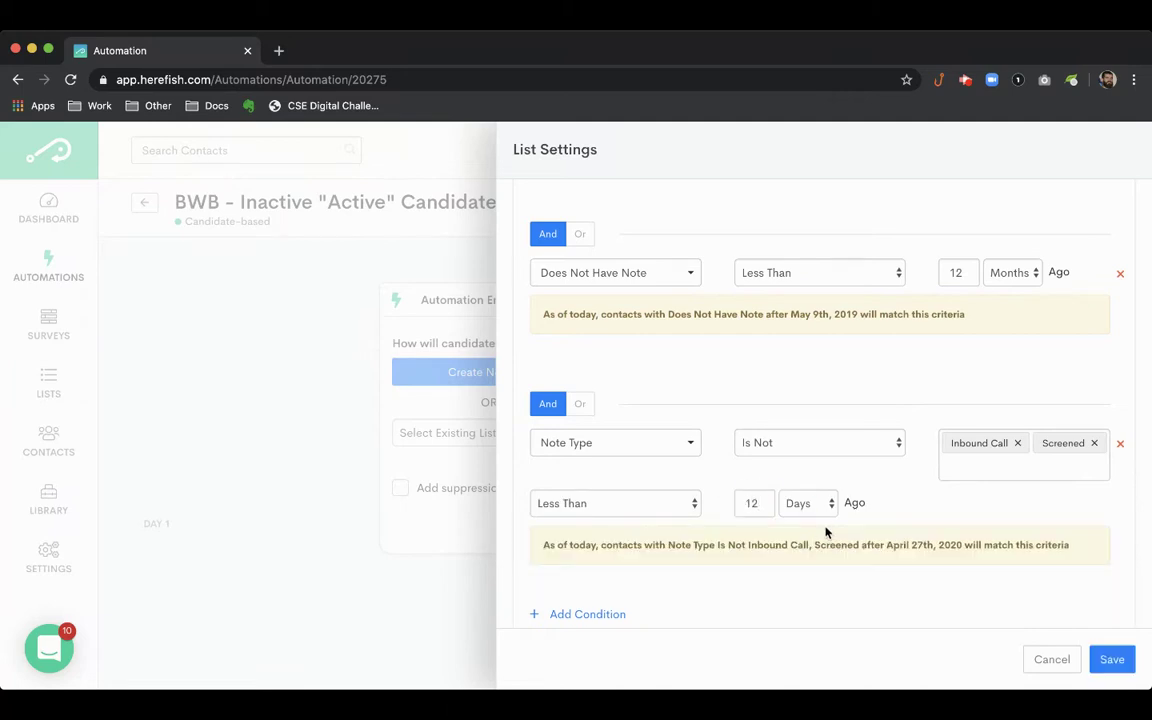
pyautogui.click(820, 539)
# Step: Remove the Note Type condition from the list's search criteria
pyautogui.scroll(1, 911, 548)
pyautogui.scroll(-1, 915, 550)
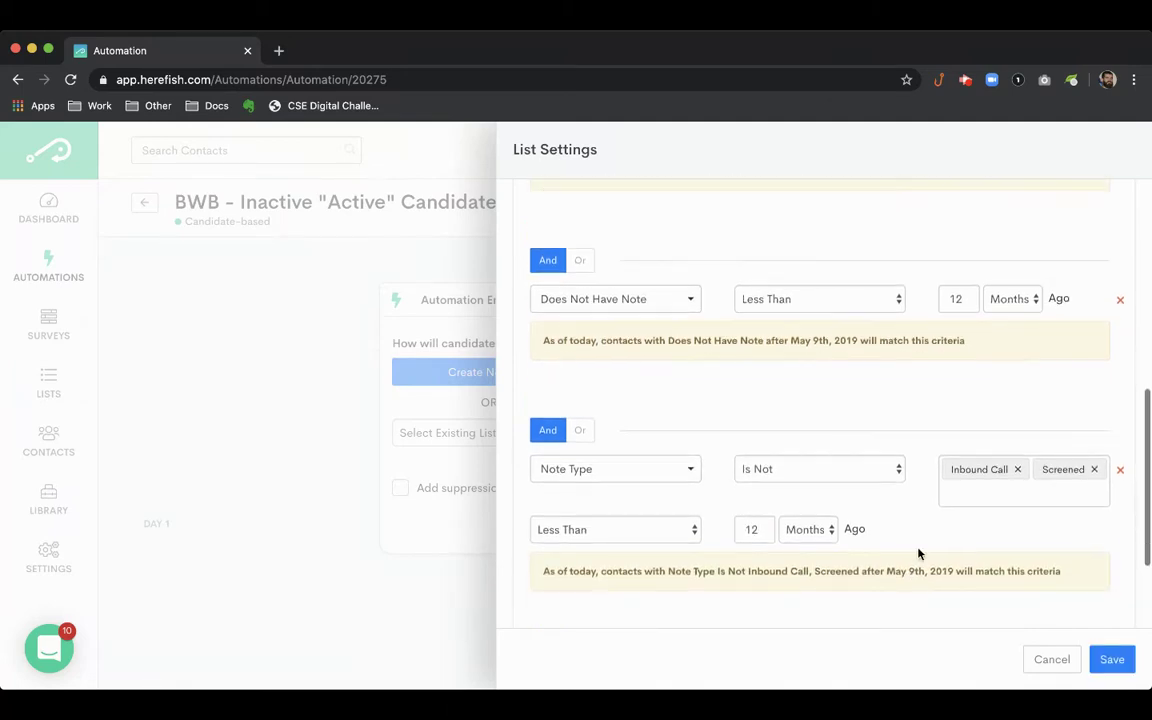
pyautogui.click(1120, 470)
pyautogui.scroll(4, 946, 400)
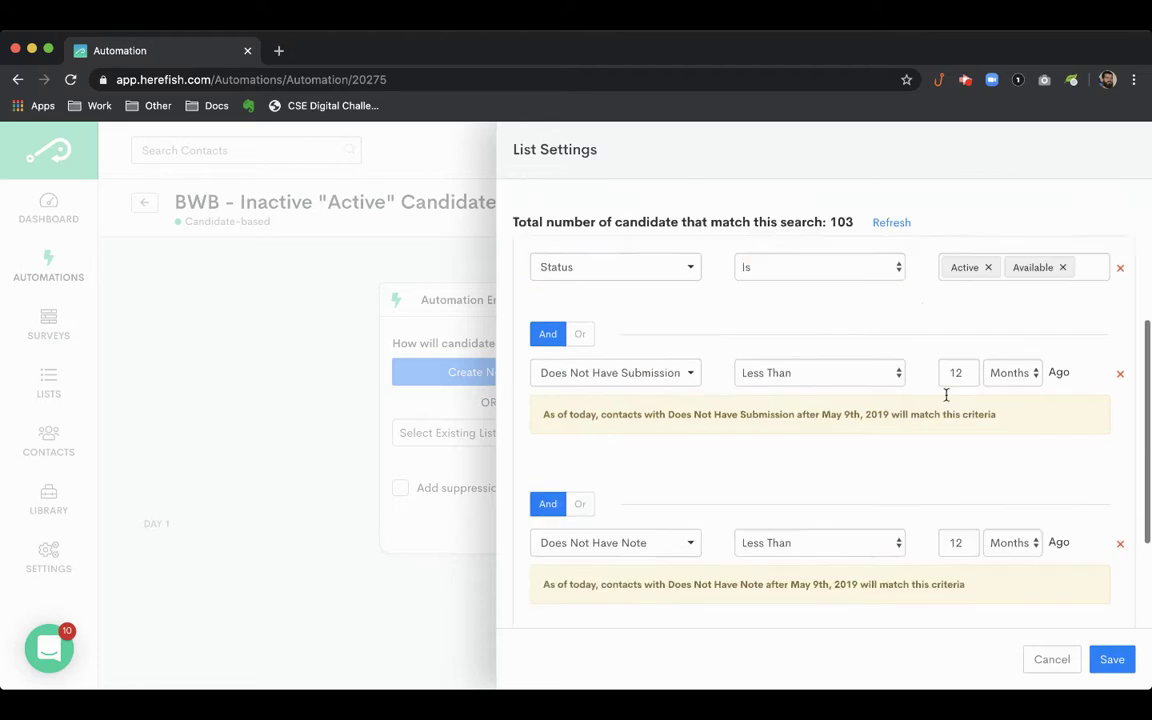
# Step: Save the list settings and the automation's enrollment with this list
pyautogui.scroll(2, 926, 420)
pyautogui.scroll(-3, 1000, 520)
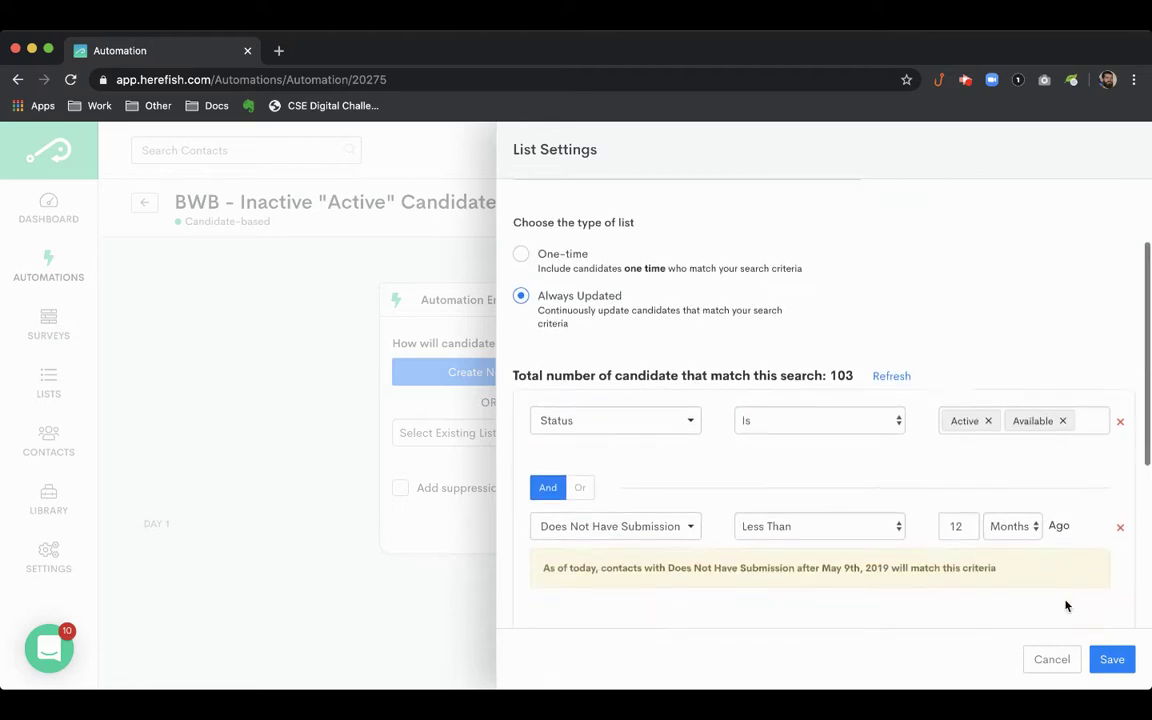
pyautogui.click(1106, 658)
pyautogui.click(655, 527)
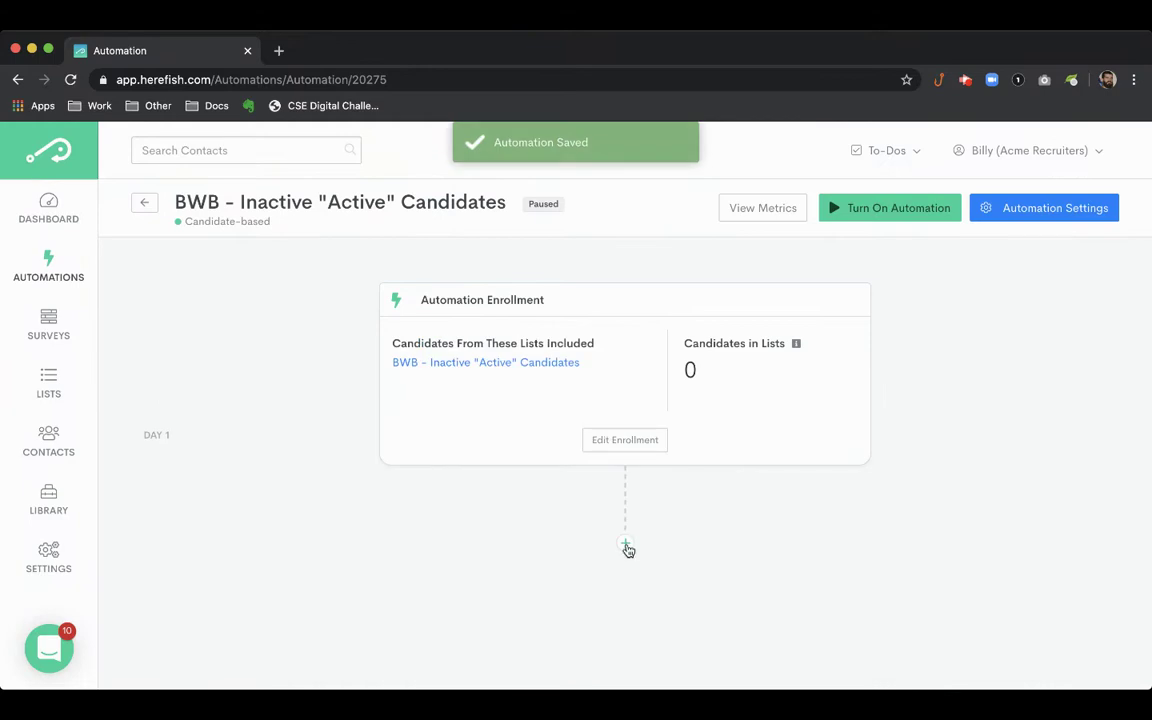
# Step: Add an Update Candidate step directly after the automation enrollment
pyautogui.click(625, 546)
pyautogui.scroll(-2, 717, 573)
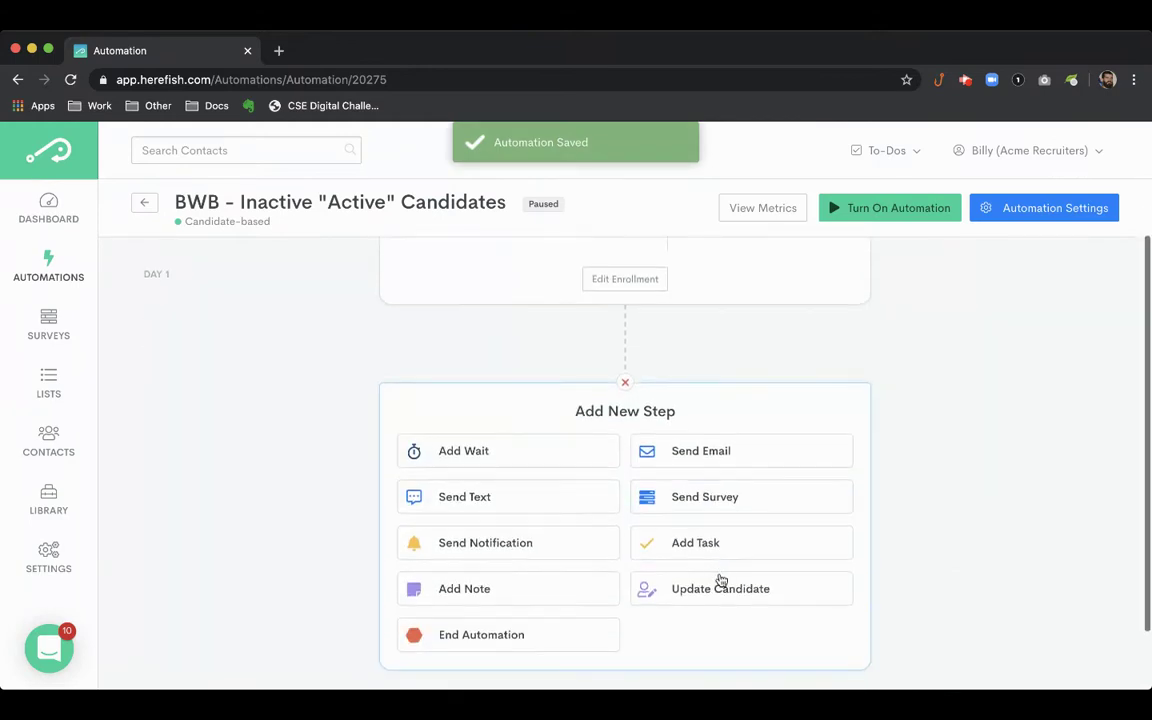
pyautogui.click(717, 586)
pyautogui.scroll(-2, 761, 530)
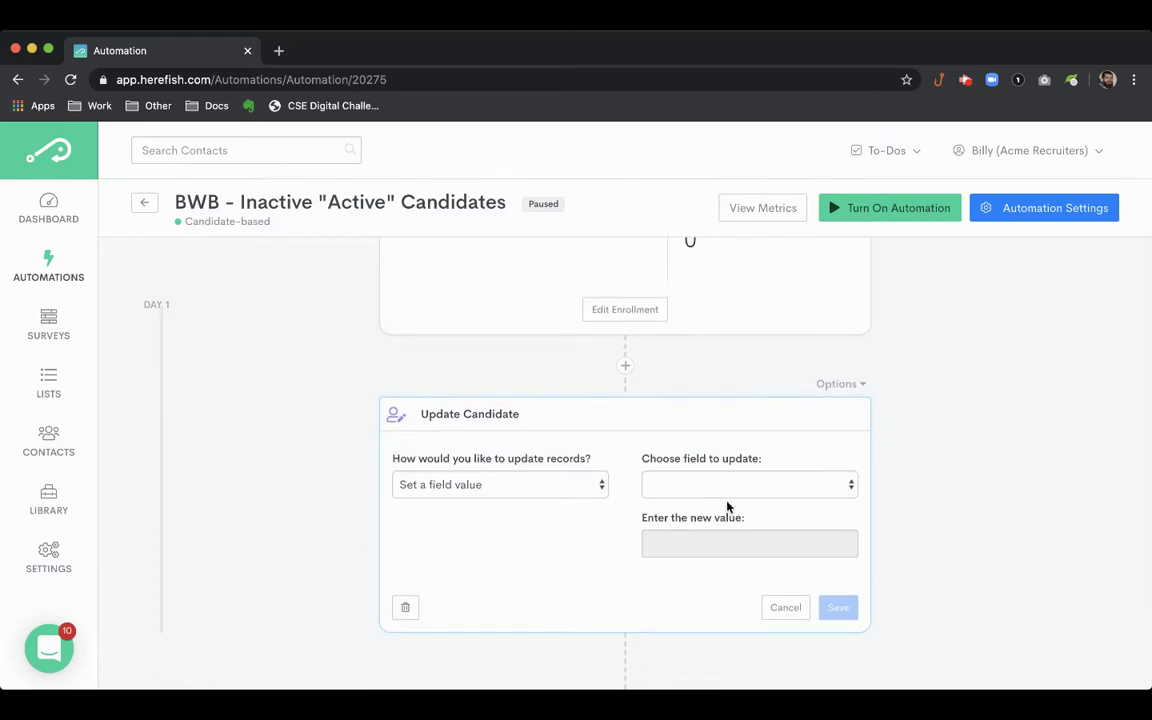
# Step: Have the Update Candidate step set the Candidate Status field to Inactive, and save the step
pyautogui.click(748, 617)
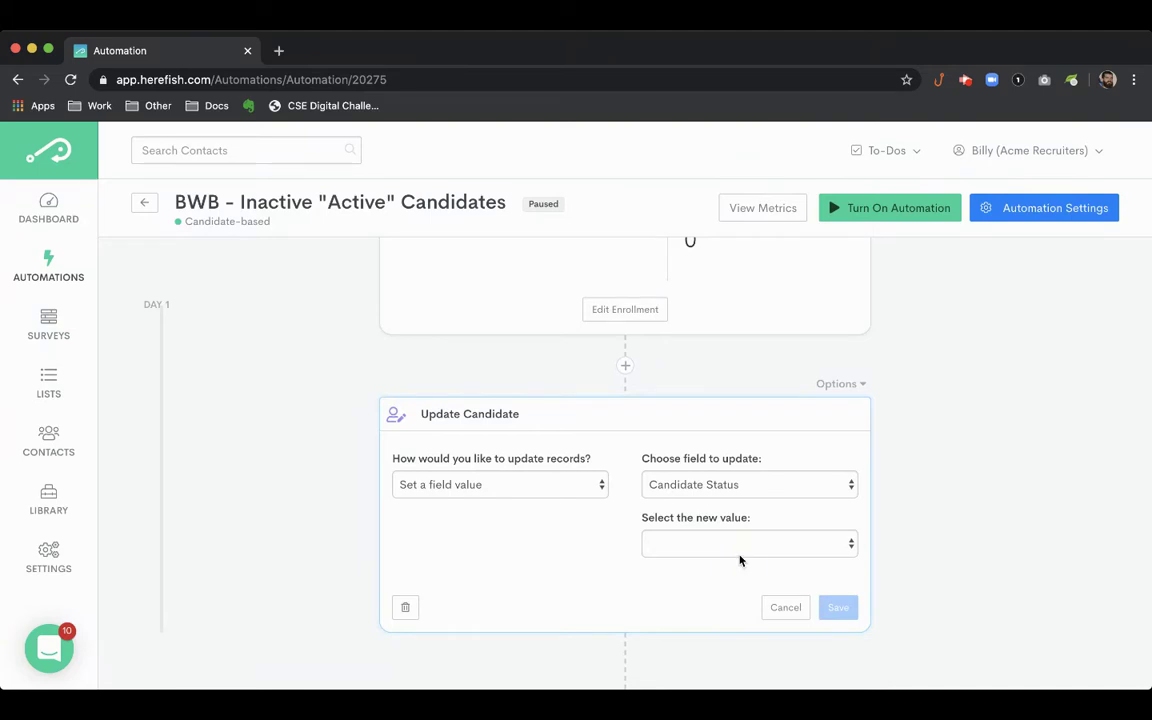
pyautogui.click(720, 620)
pyautogui.click(747, 550)
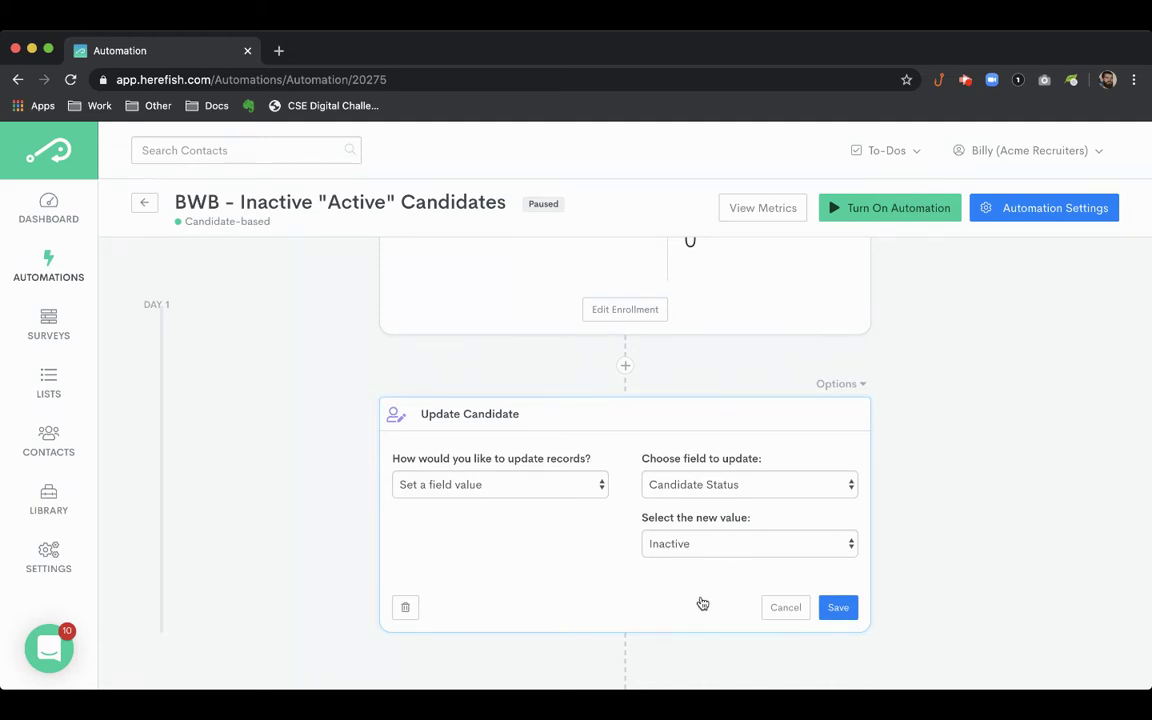
pyautogui.scroll(-1, 704, 612)
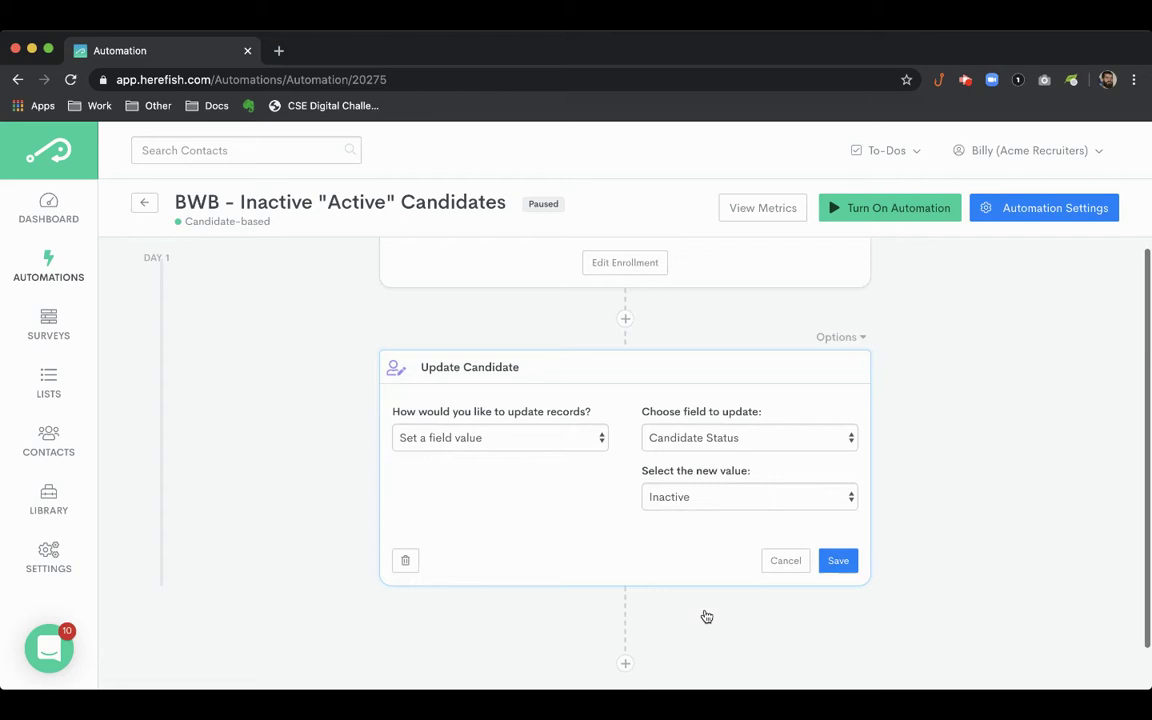
pyautogui.click(837, 557)
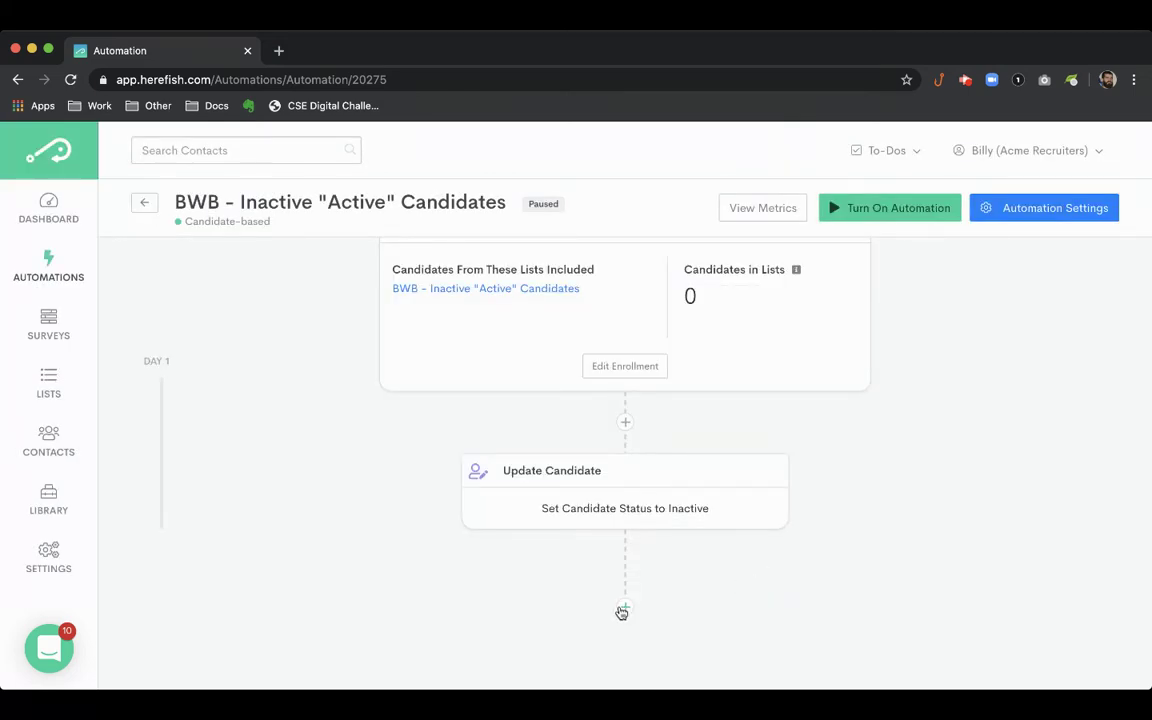
# Step: Add an End Automation step after the Update Candidate step
pyautogui.click(623, 610)
pyautogui.scroll(-1, 690, 641)
pyautogui.click(558, 632)
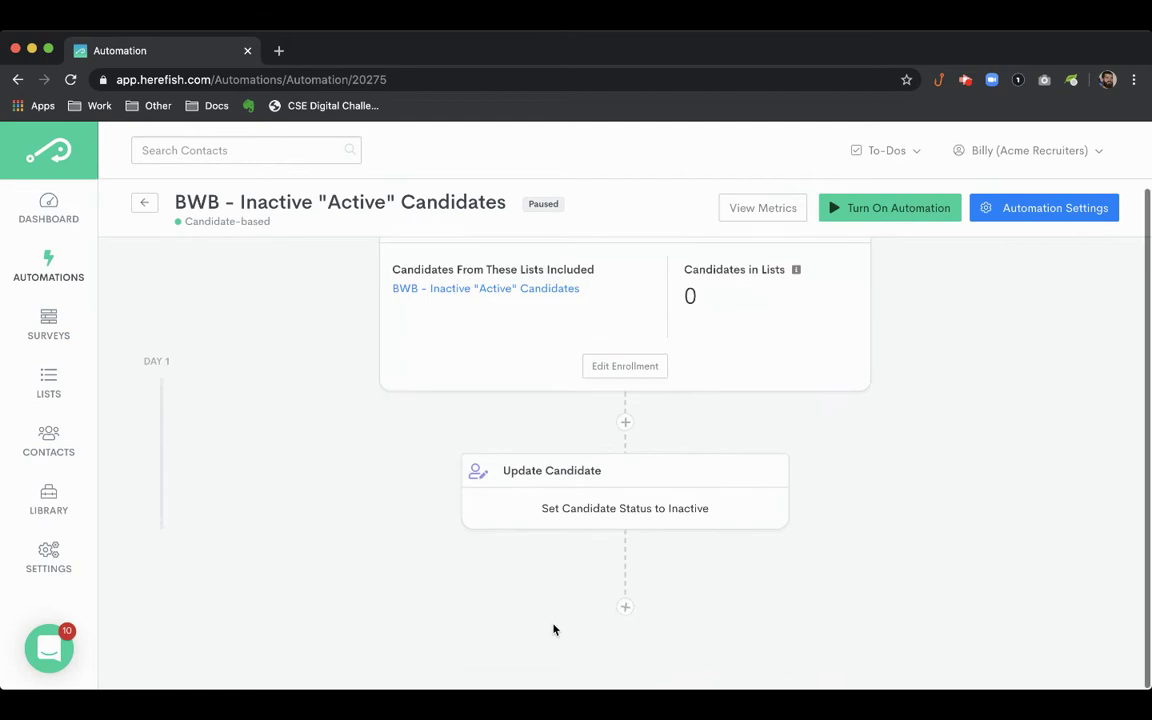
pyautogui.scroll(2, 860, 575)
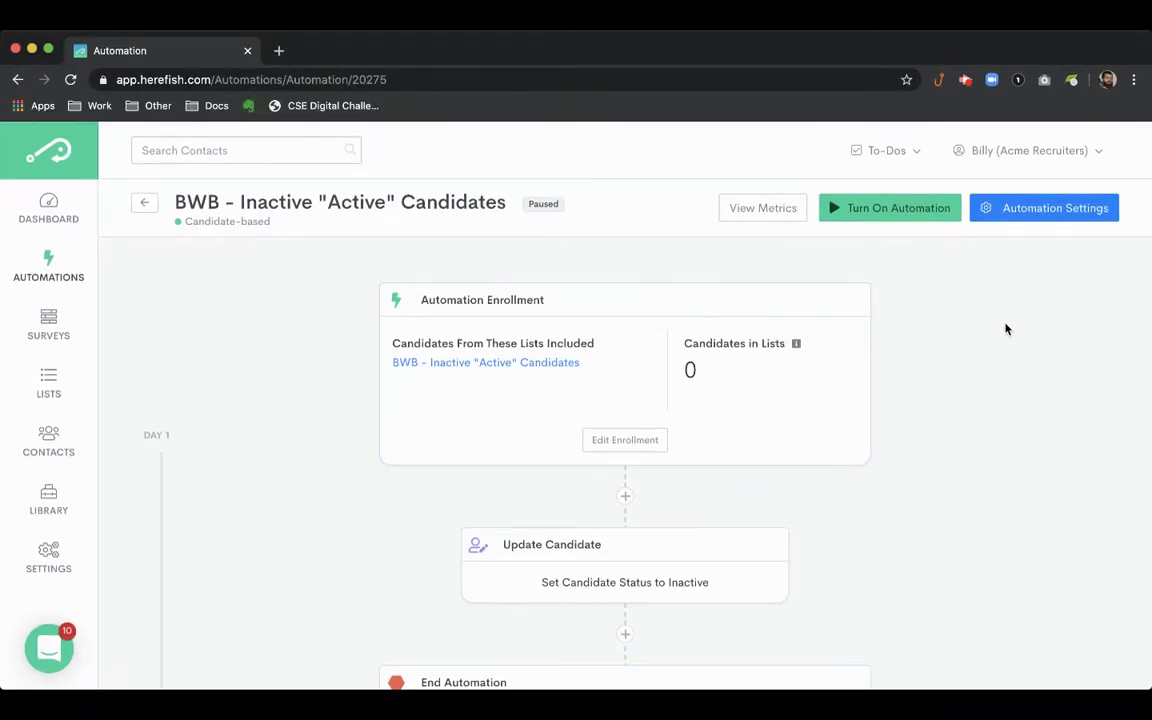
# Step: Allow candidates to re-enter the automation no more than once every 180 days and save the automation settings
pyautogui.click(1023, 210)
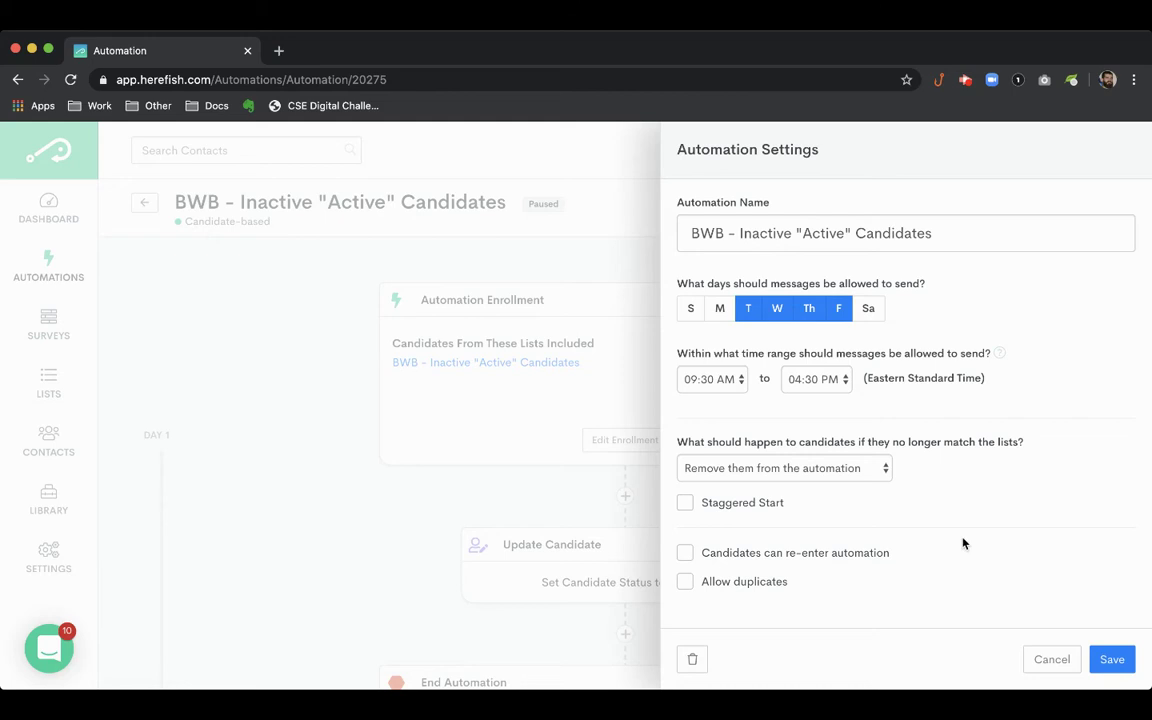
pyautogui.click(686, 555)
pyautogui.moveTo(838, 577); pyautogui.dragTo(806, 582)
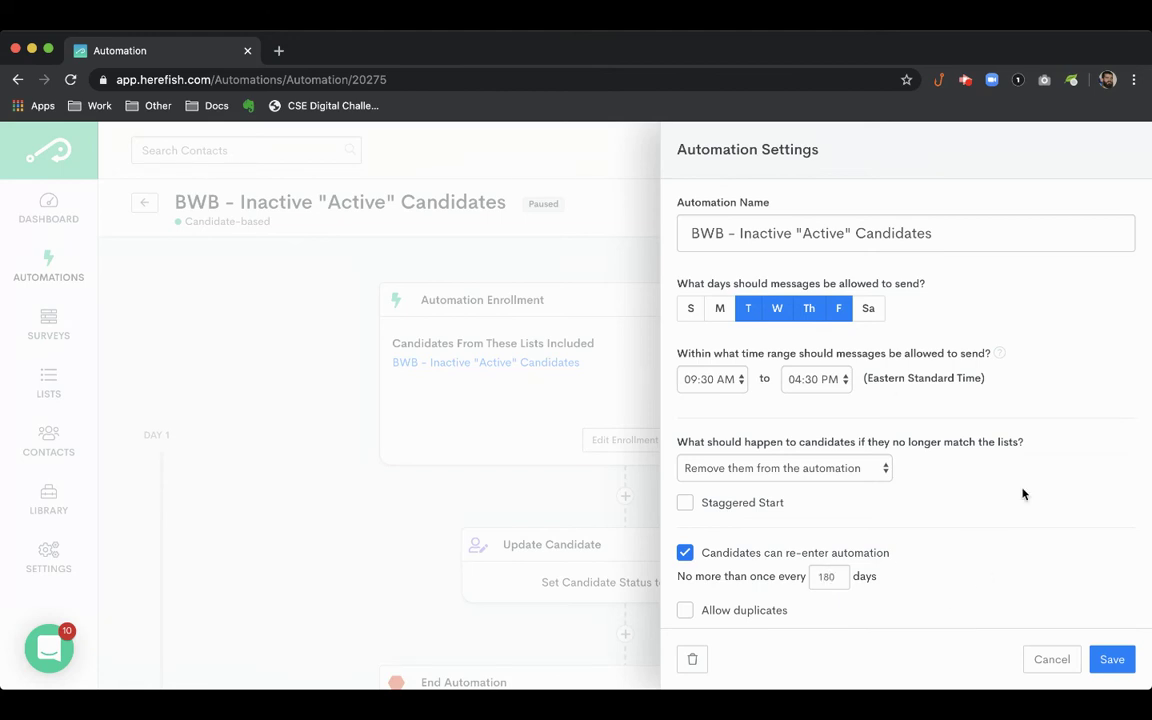
pyautogui.click(1114, 660)
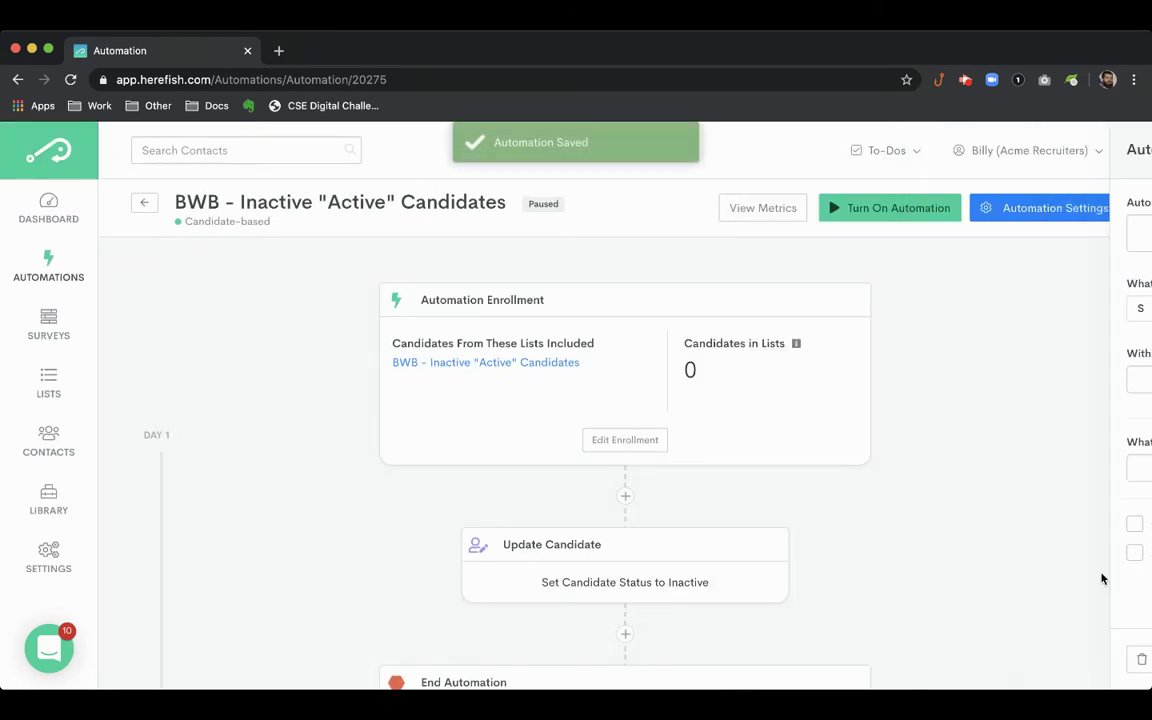